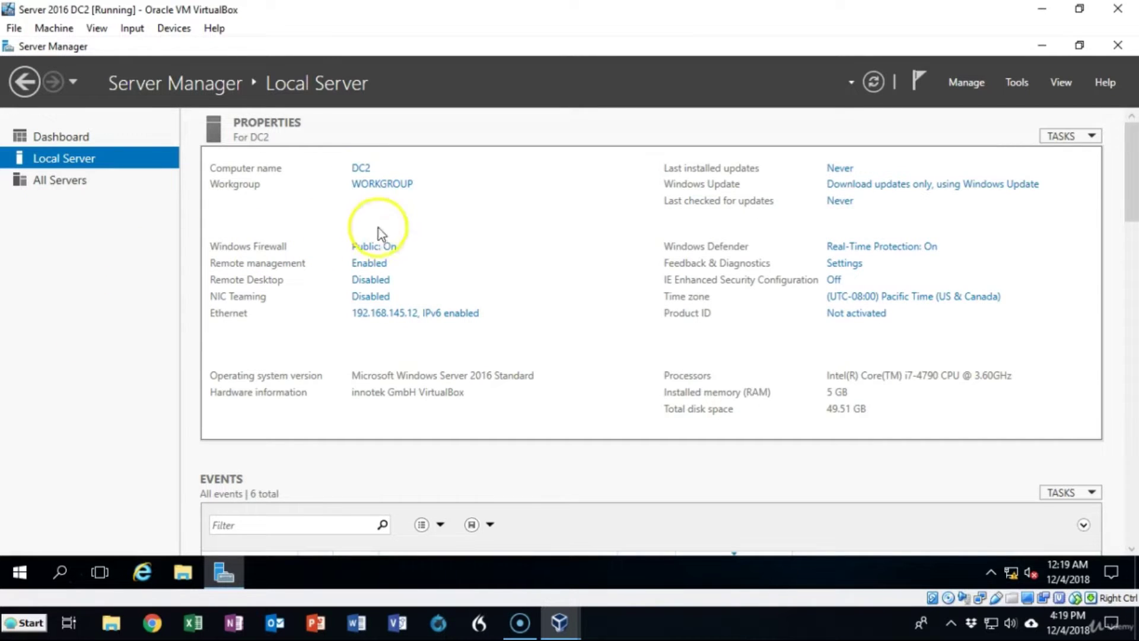
# - Check the Ethernet adapter's static IPv4 address, subnet mask and preferred DNS server settings, and close the network connections
pyautogui.click(397, 319)
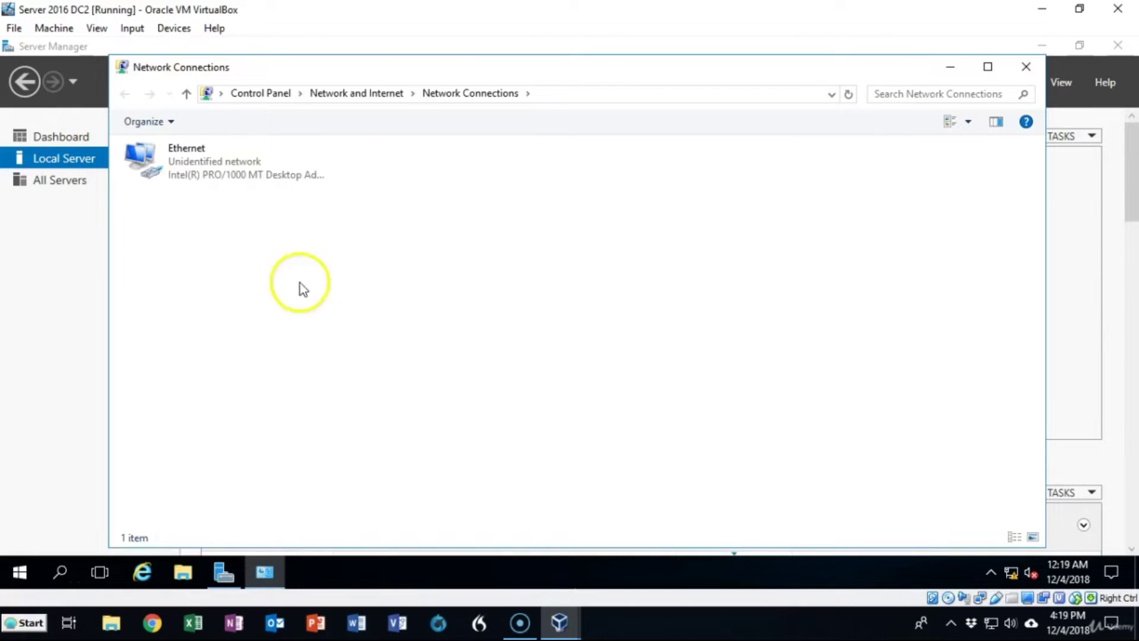
pyautogui.rightClick(195, 169)
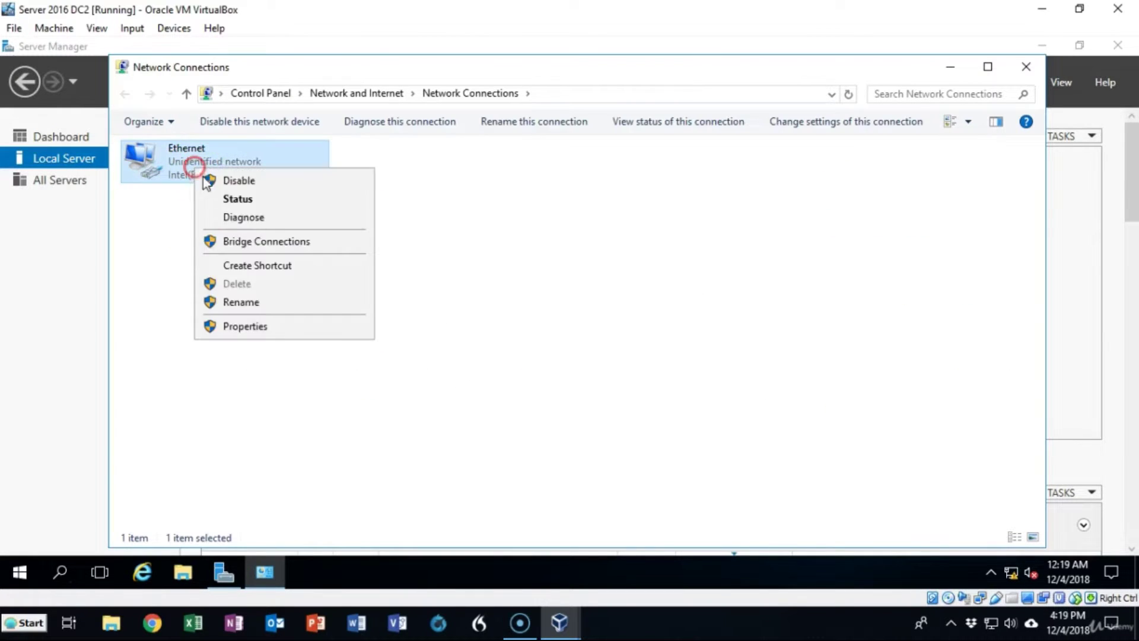
pyautogui.click(255, 331)
pyautogui.doubleClick(305, 316)
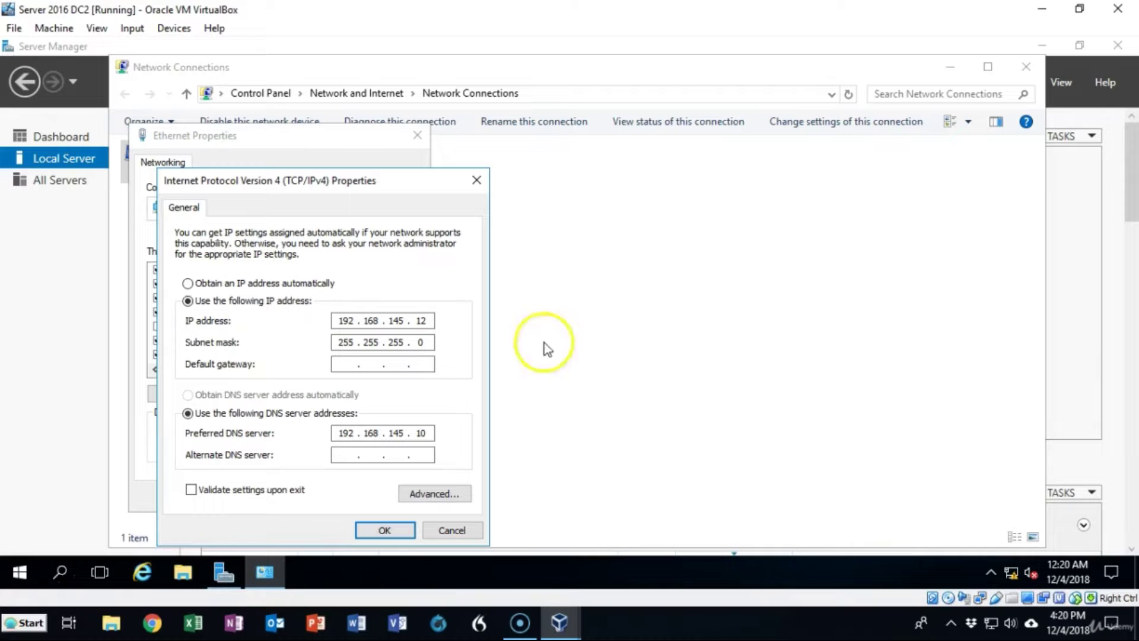
pyautogui.doubleClick(420, 320)
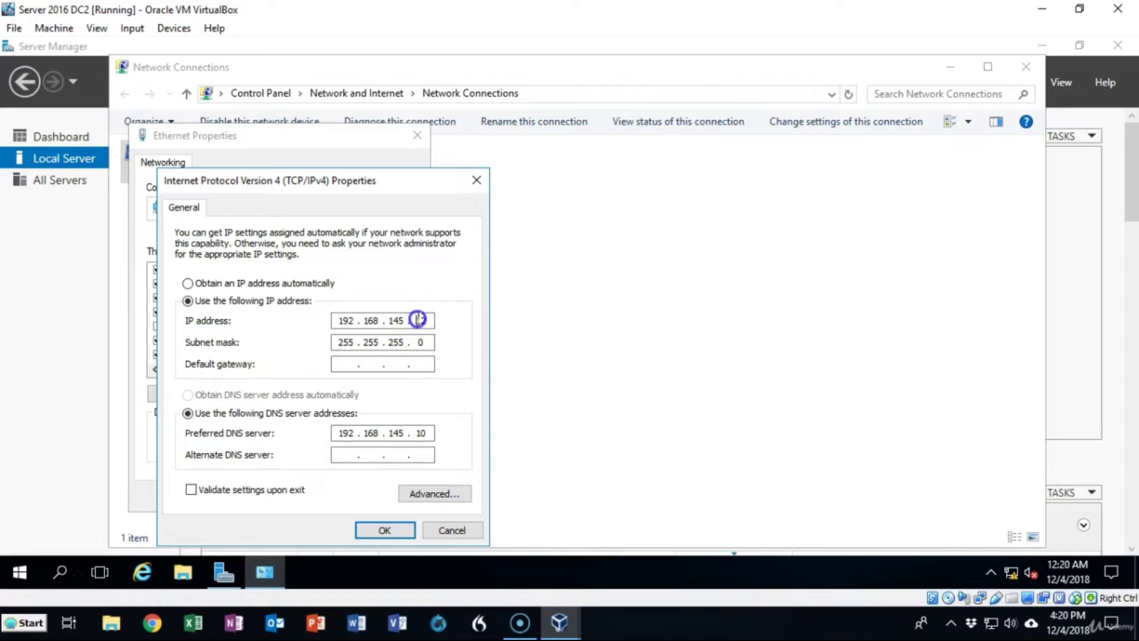
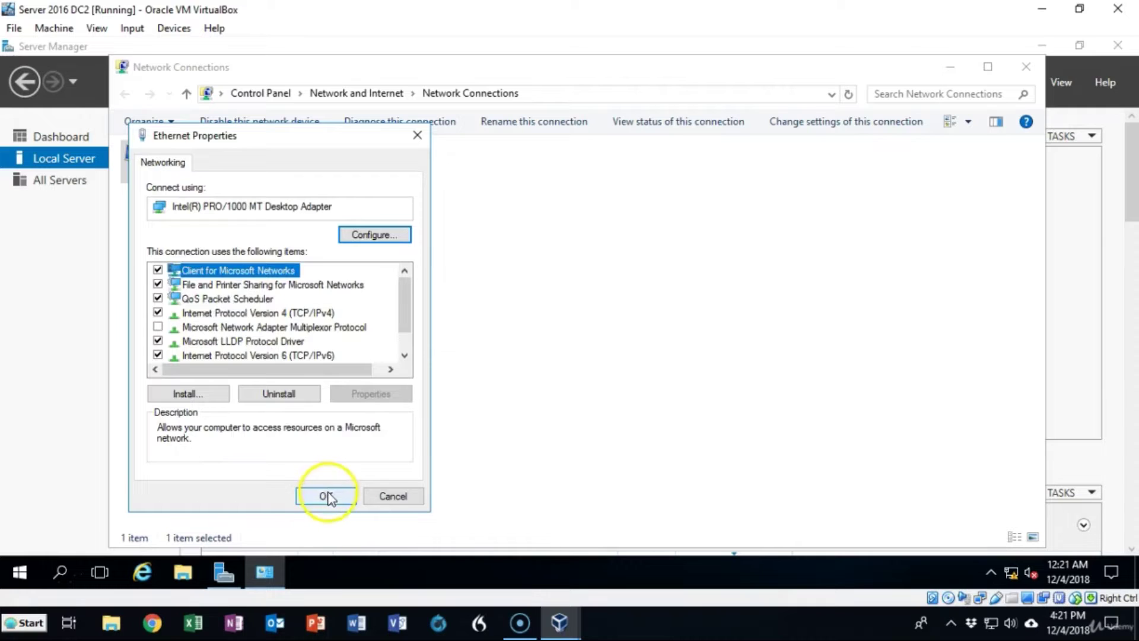
pyautogui.click(1030, 66)
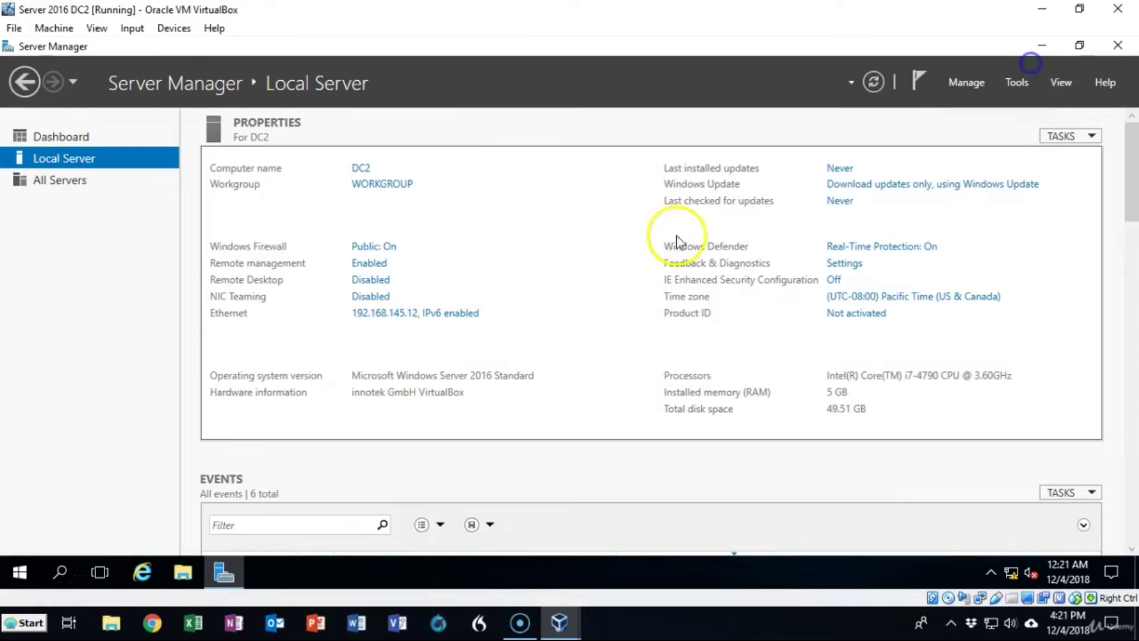
# - Change the computer's membership from a workgroup to the domain us.syberoffense.com
pyautogui.click(387, 185)
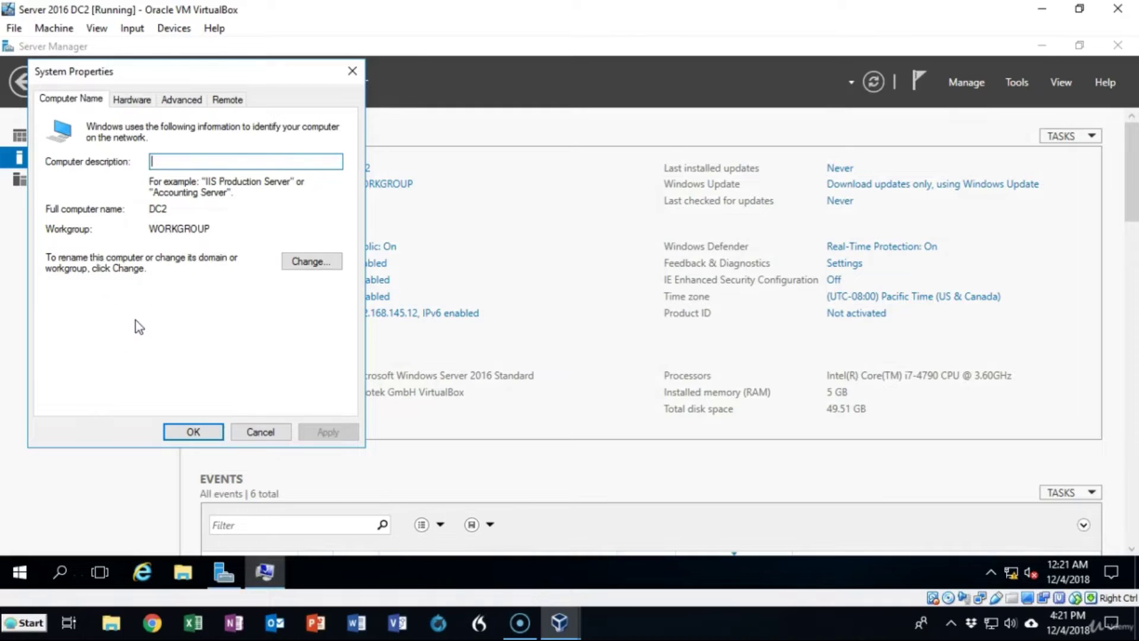
pyautogui.click(306, 262)
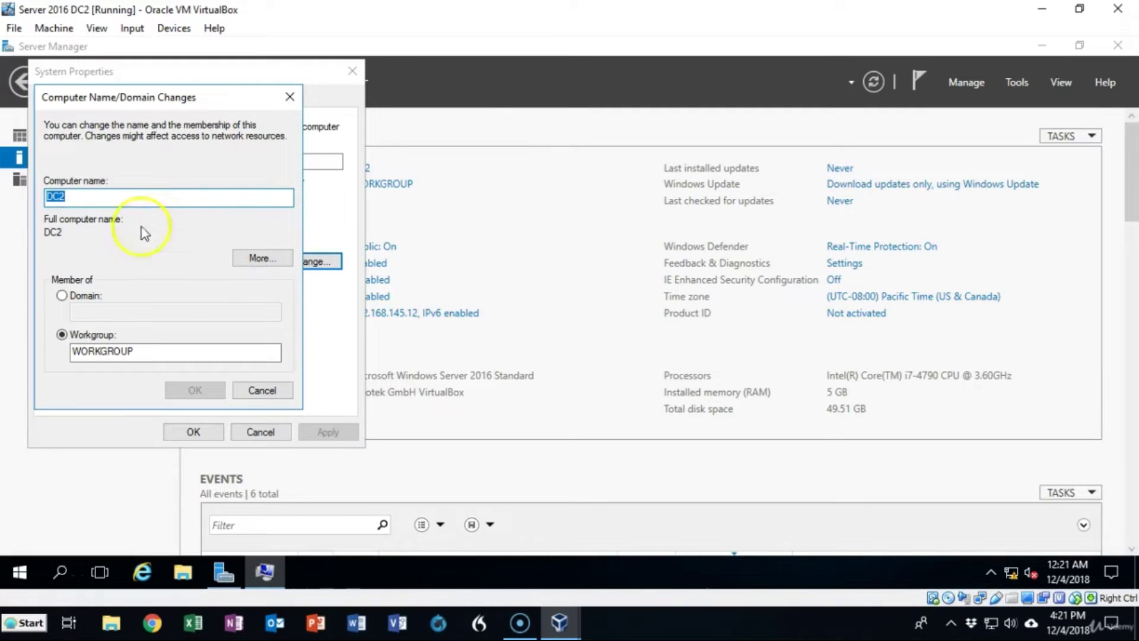
pyautogui.click(62, 295)
pyautogui.write('us.syberoffense.com')
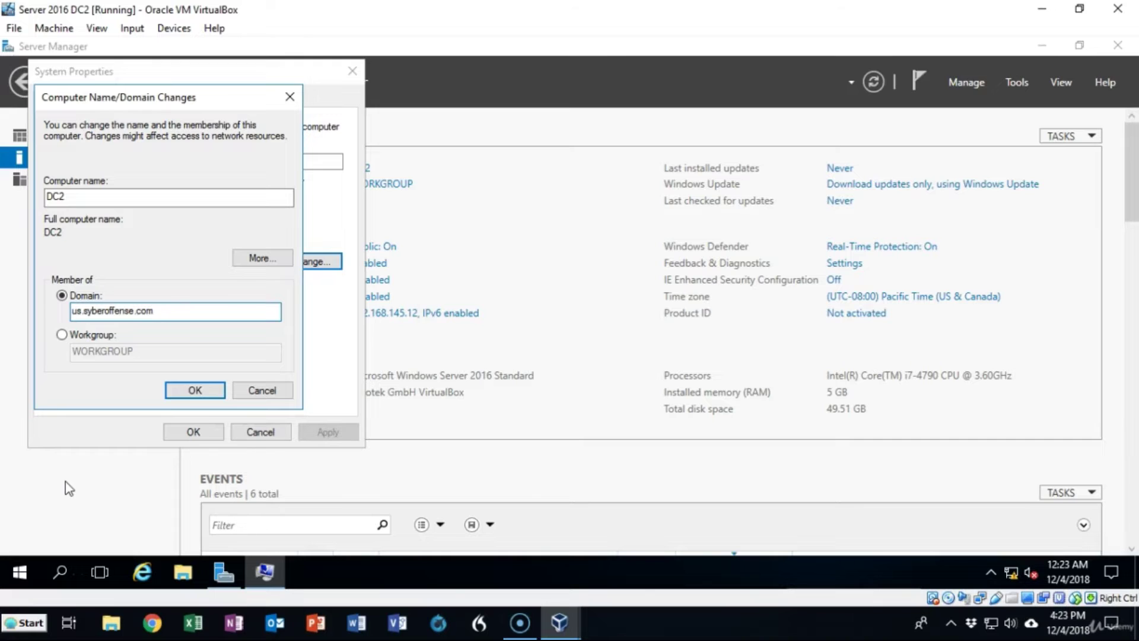
pyautogui.click(182, 393)
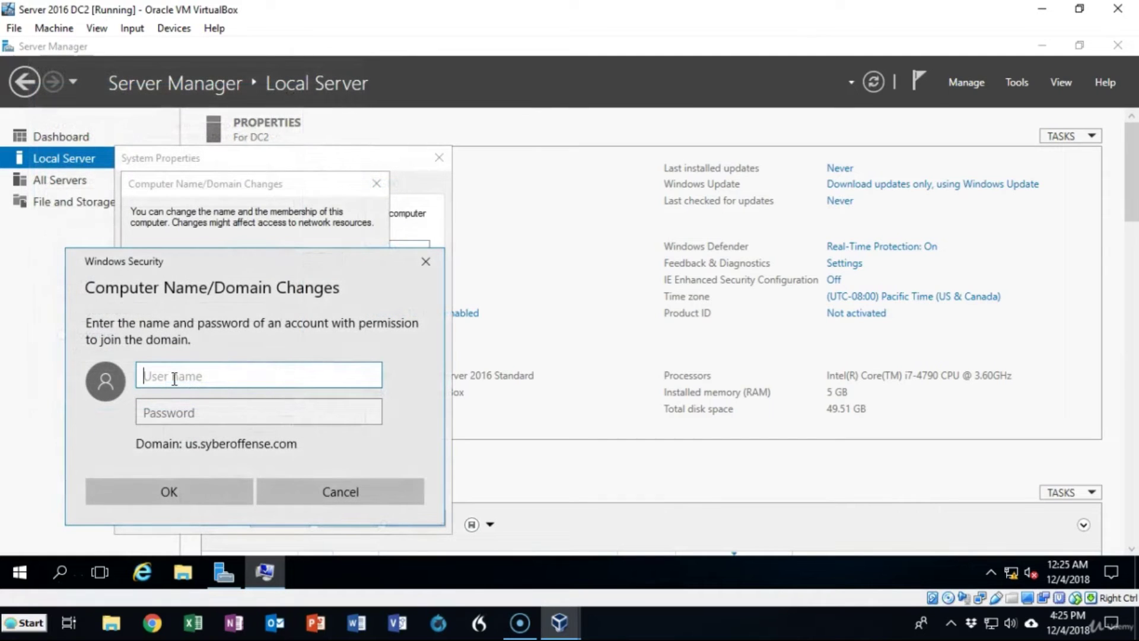
# - Authorize the domain join with the administrator account and its password, and restart the server to apply the change
pyautogui.click(162, 368)
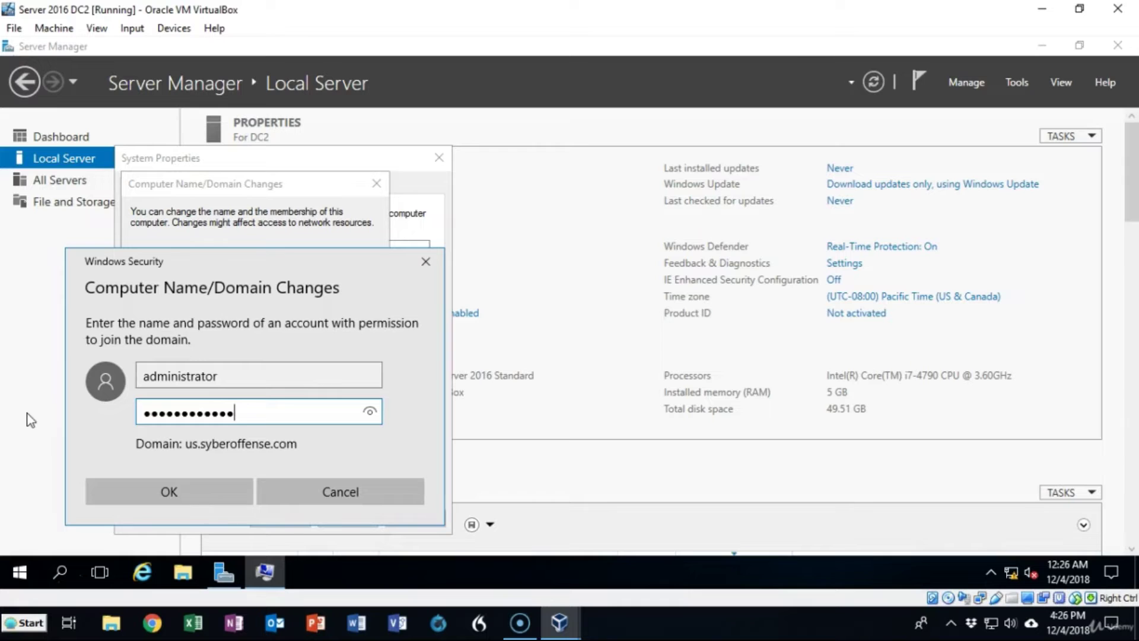
pyautogui.press('Return')
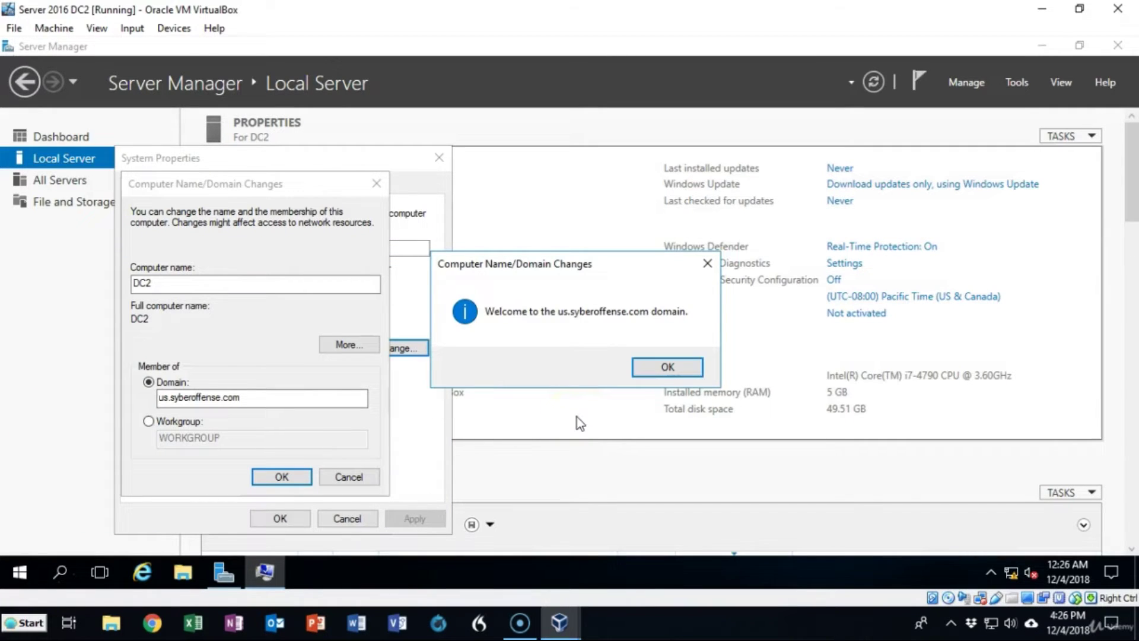
pyautogui.click(653, 366)
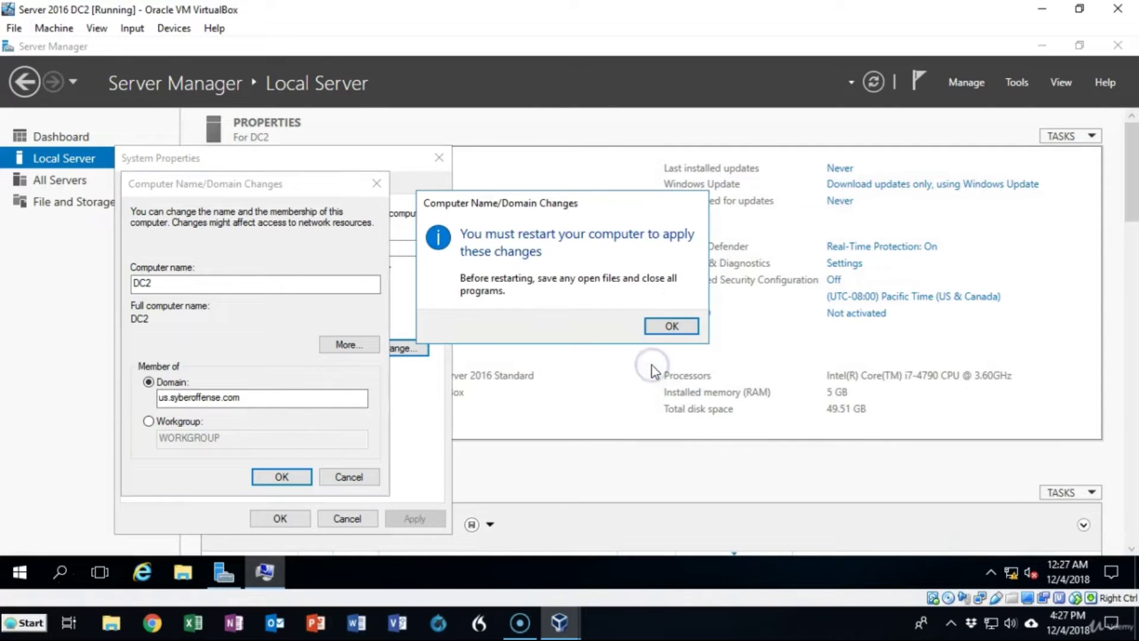
pyautogui.click(664, 327)
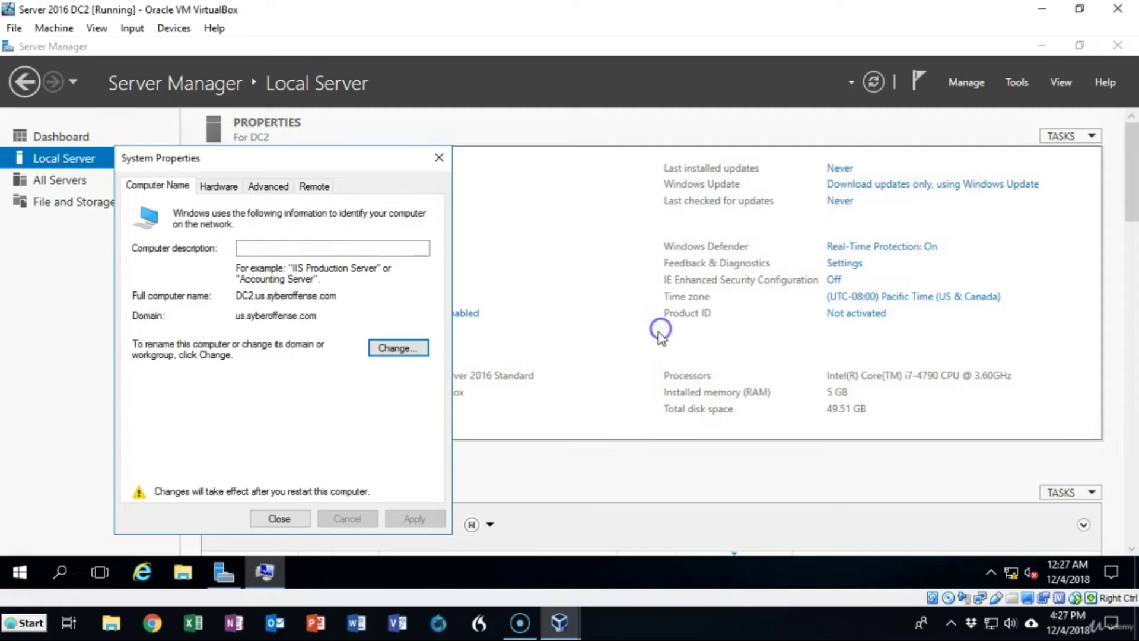
pyautogui.click(278, 520)
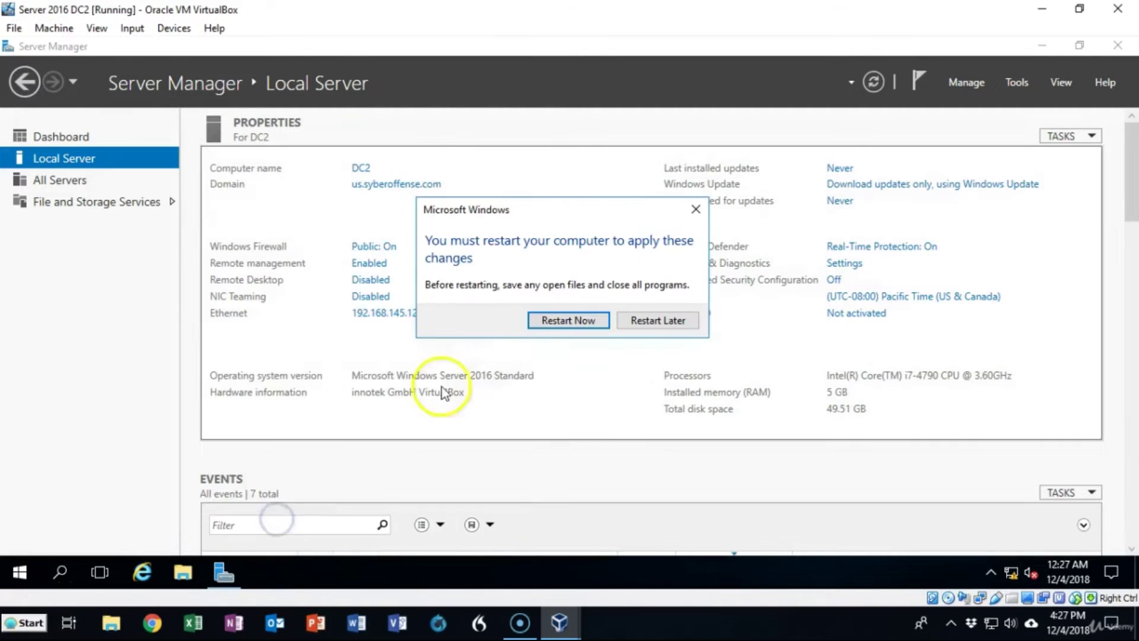
pyautogui.click(550, 321)
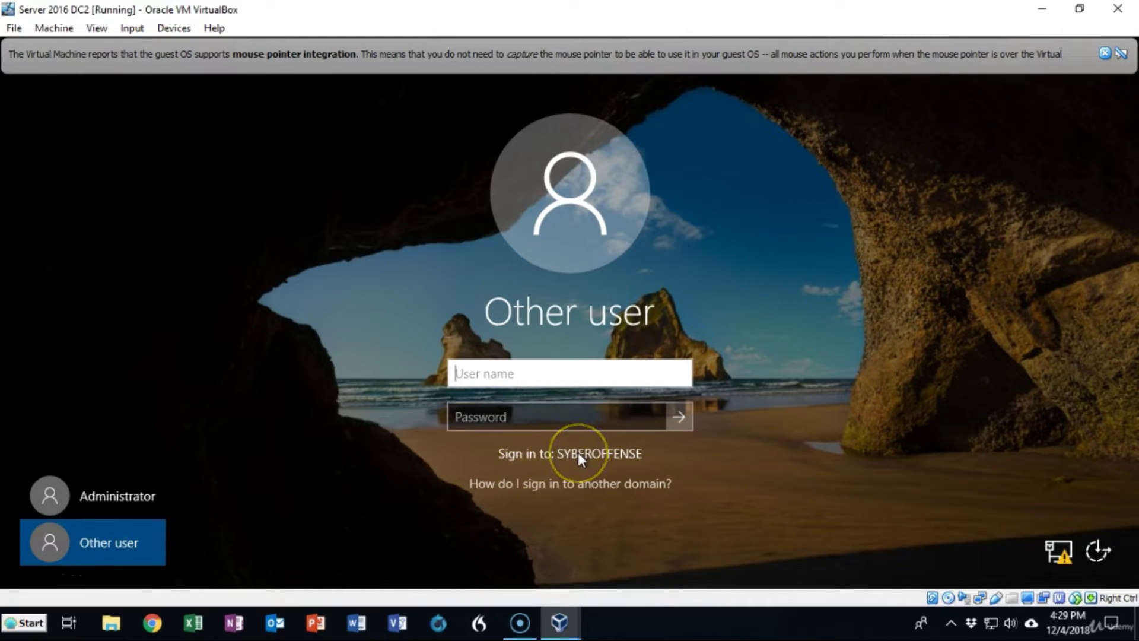
# - Sign in to the domain as syberoffense\administrator with the account password
pyautogui.click(469, 378)
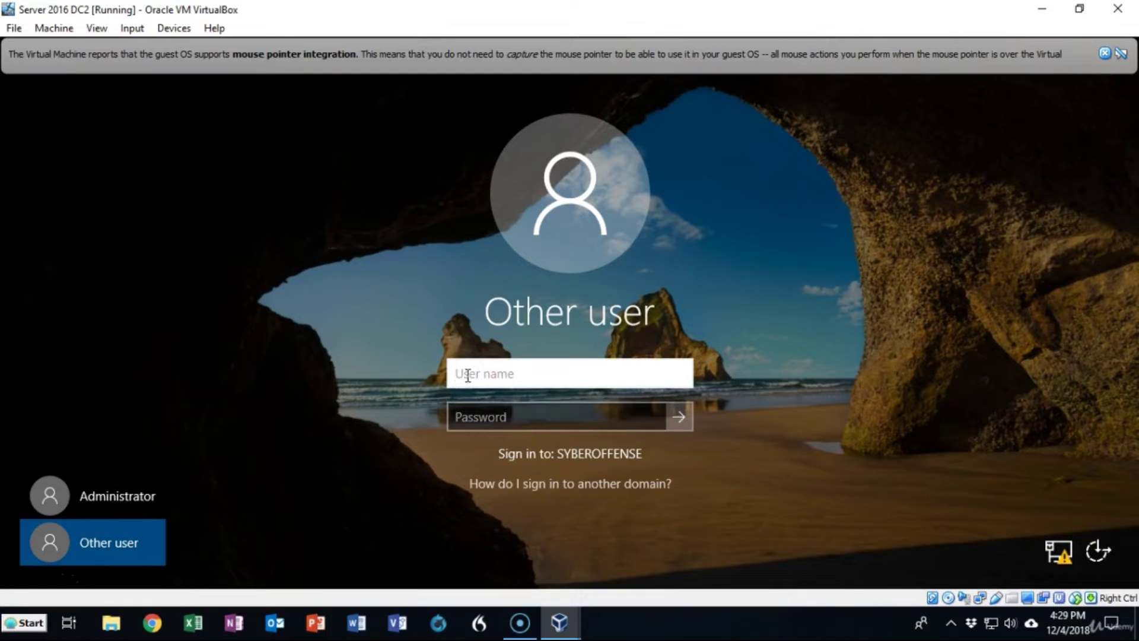
pyautogui.write('syberoffense')
pyautogui.click(471, 325)
pyautogui.write('\\administrator')
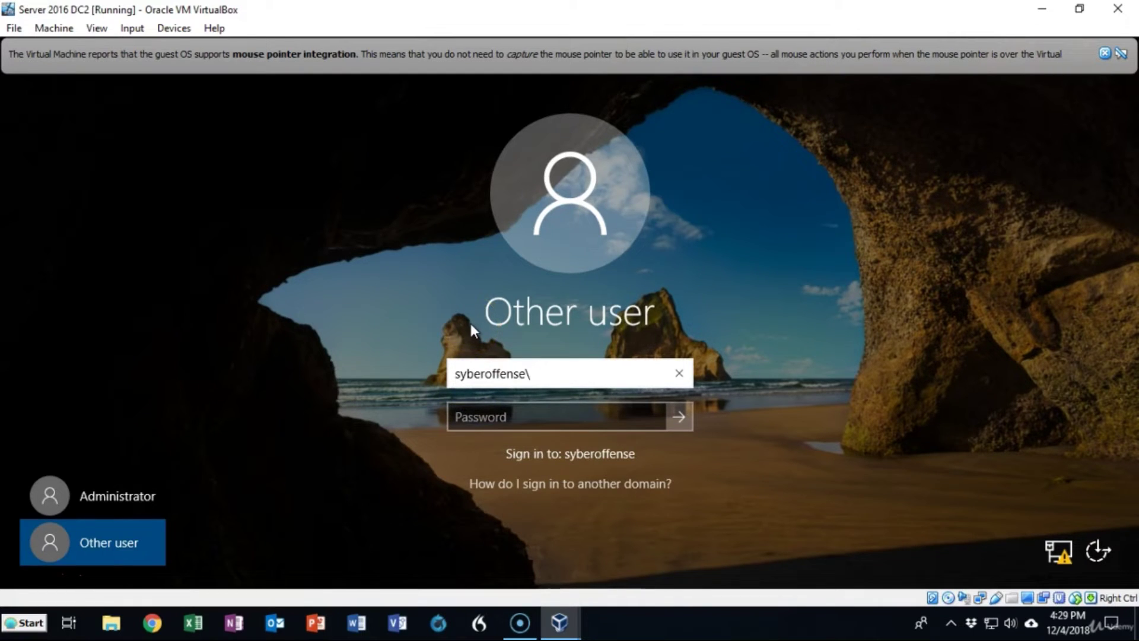
pyautogui.click(540, 173)
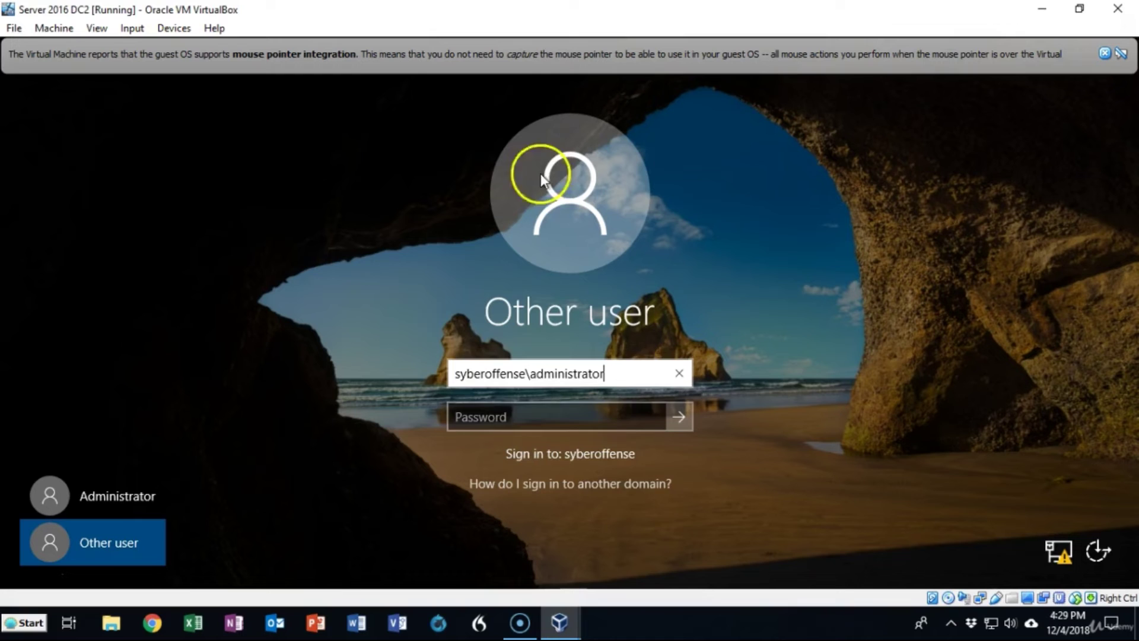
pyautogui.click(529, 418)
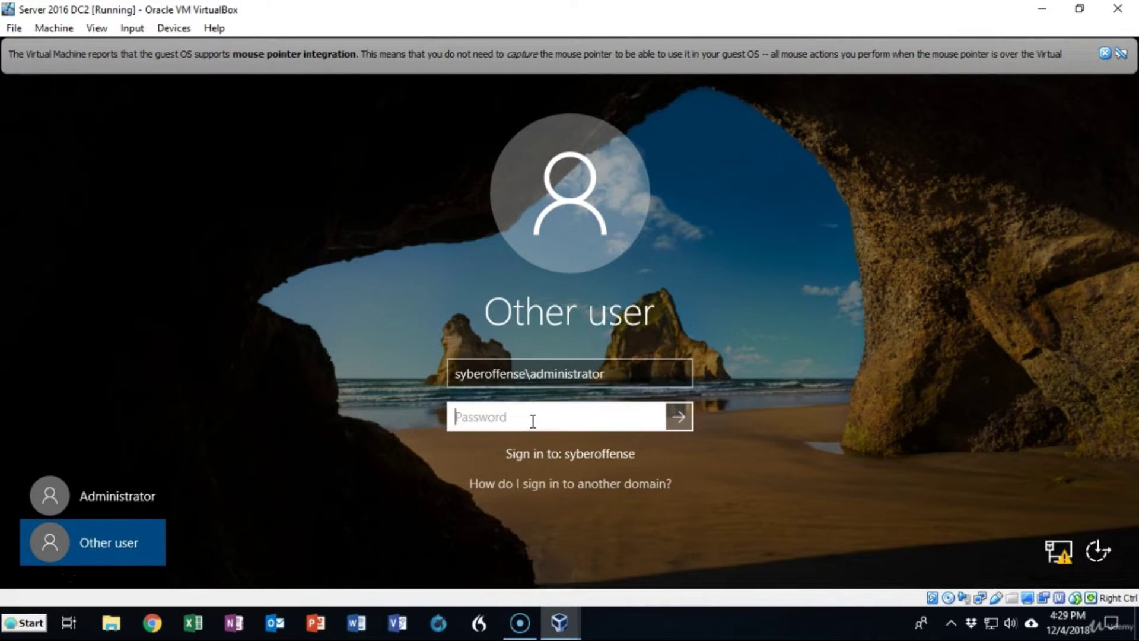
pyautogui.hotkey('ctrl', 'v')
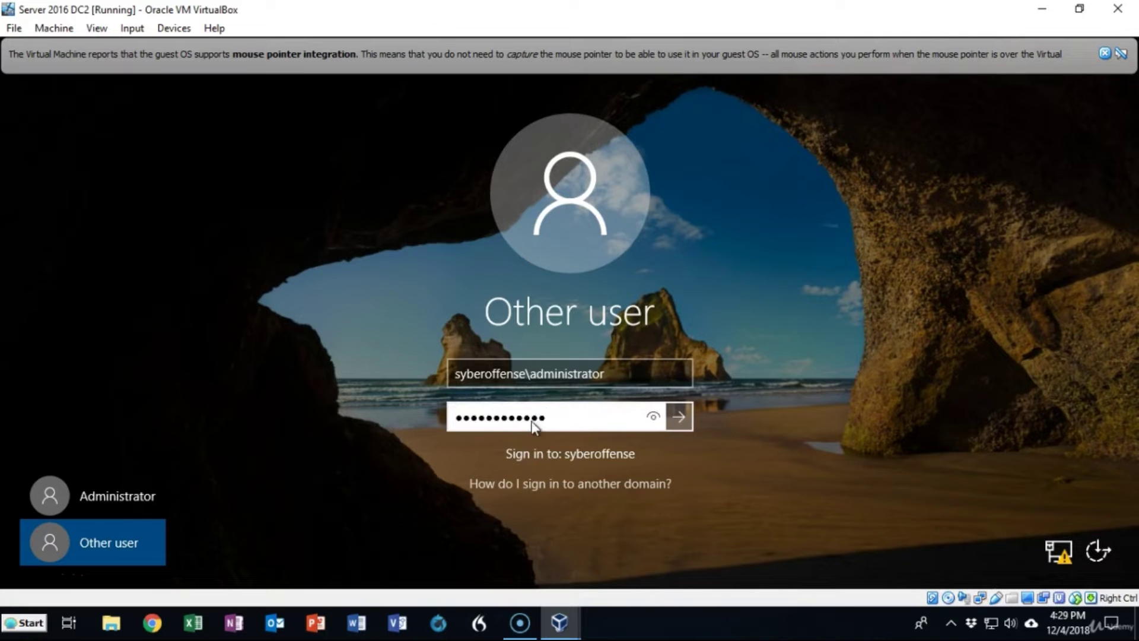
pyautogui.press('Return')
pyautogui.click(553, 414)
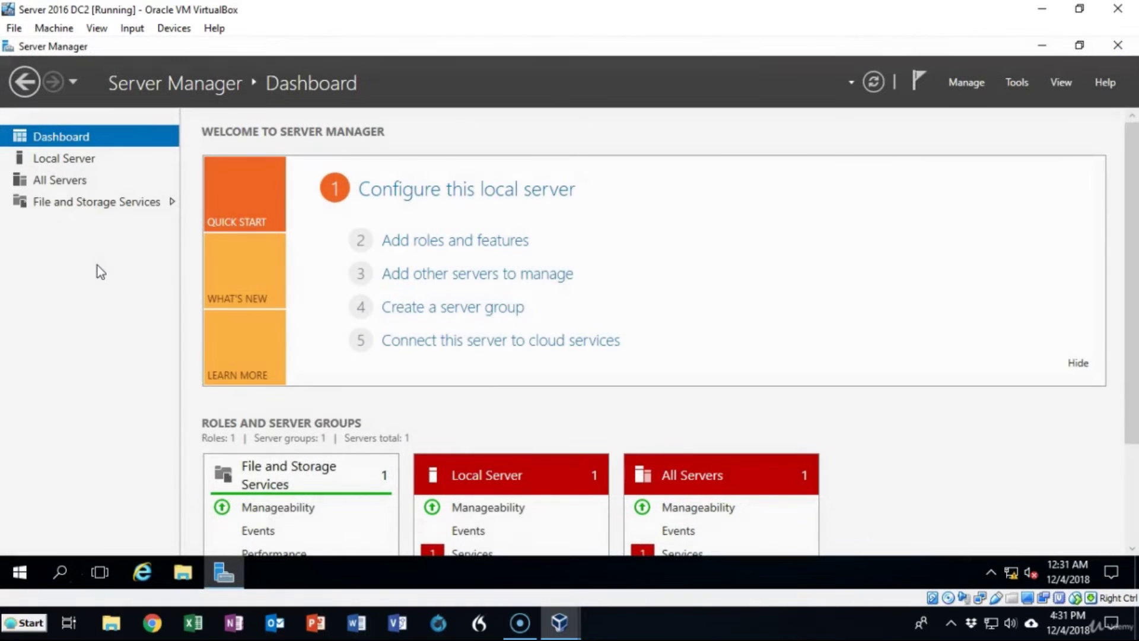
# - Start a role-based installation on the local server and select Active Directory Domain Services with its required features and management tools
pyautogui.click(66, 160)
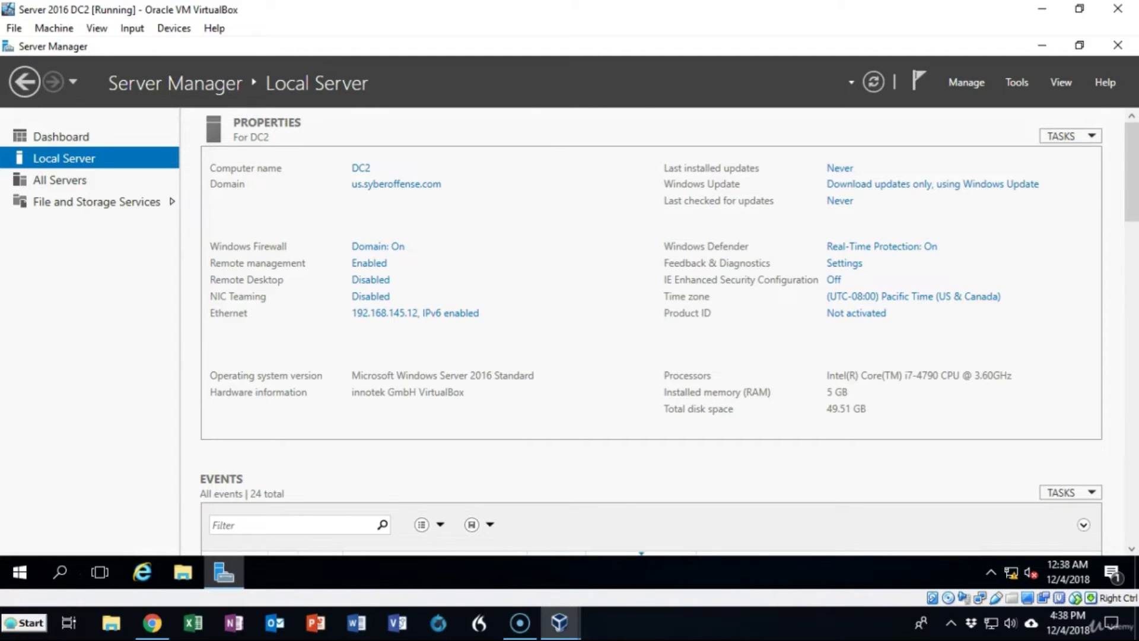
pyautogui.click(974, 84)
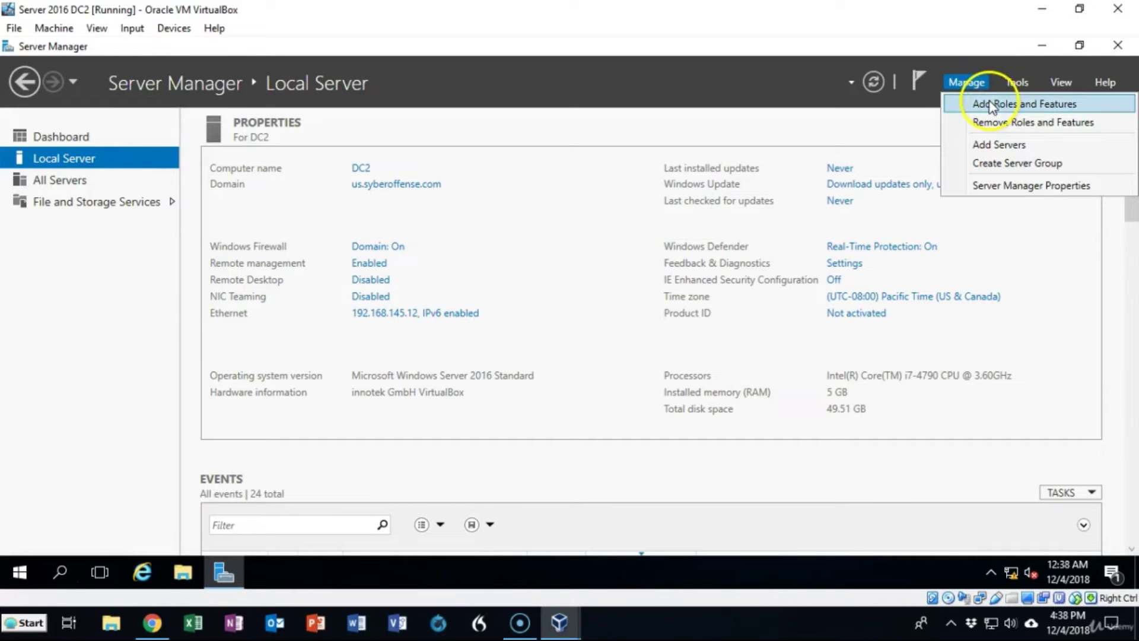
pyautogui.click(986, 102)
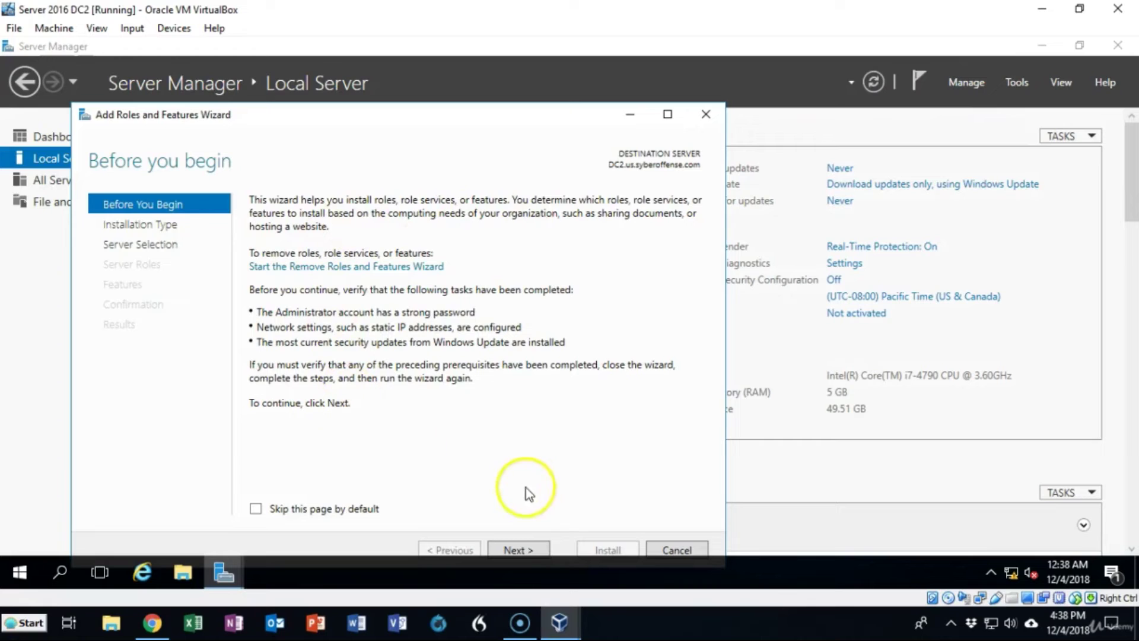
pyautogui.click(519, 548)
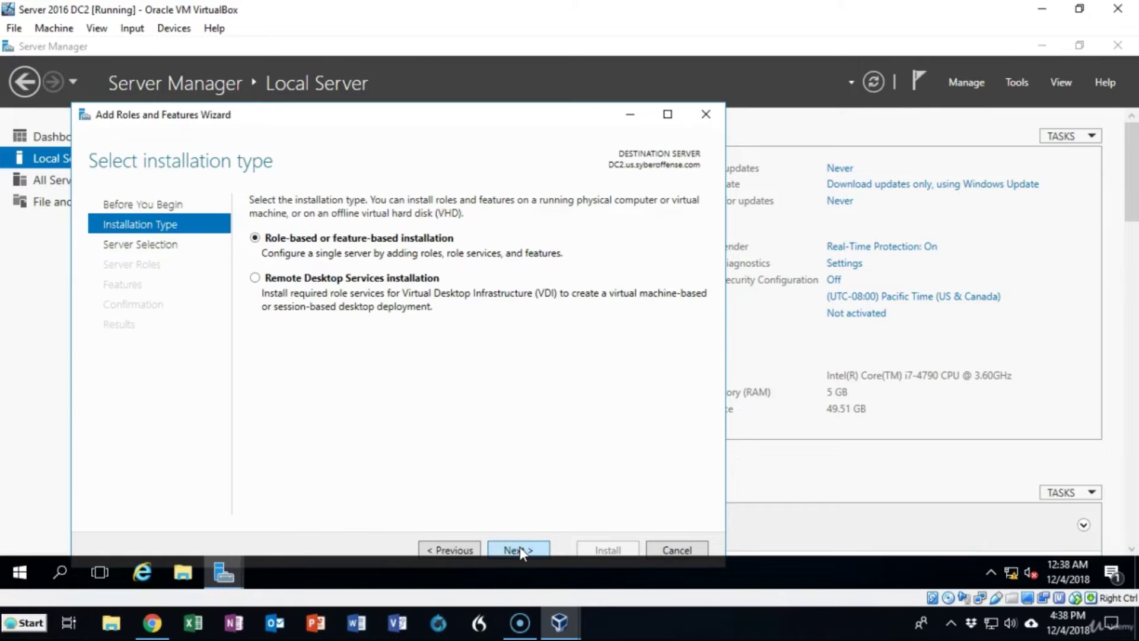
pyautogui.click(519, 548)
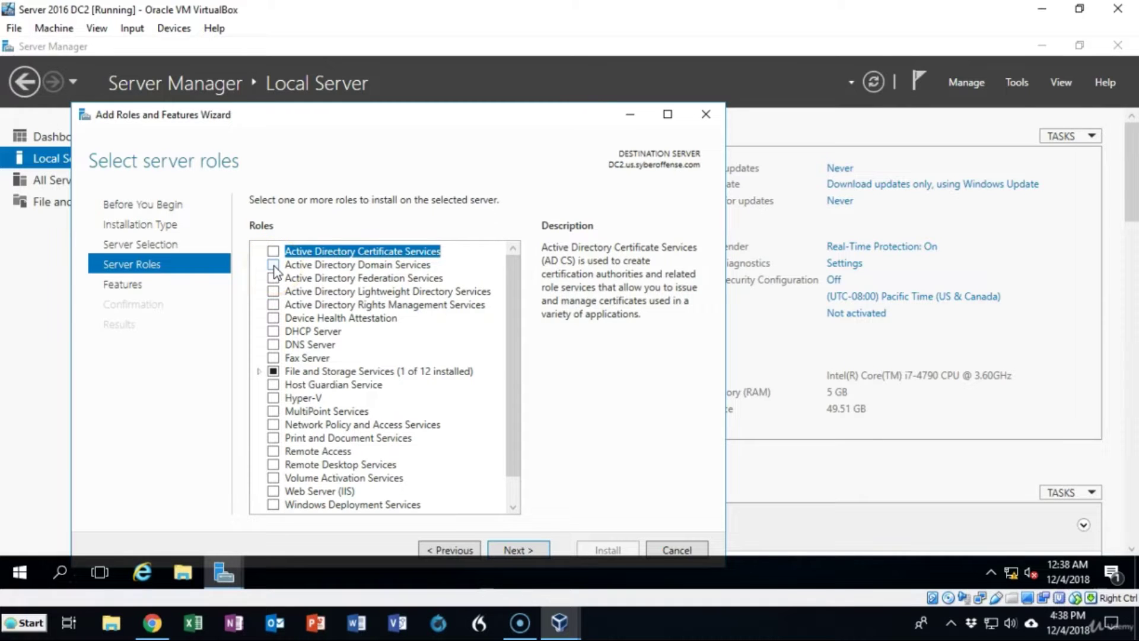
pyautogui.click(273, 264)
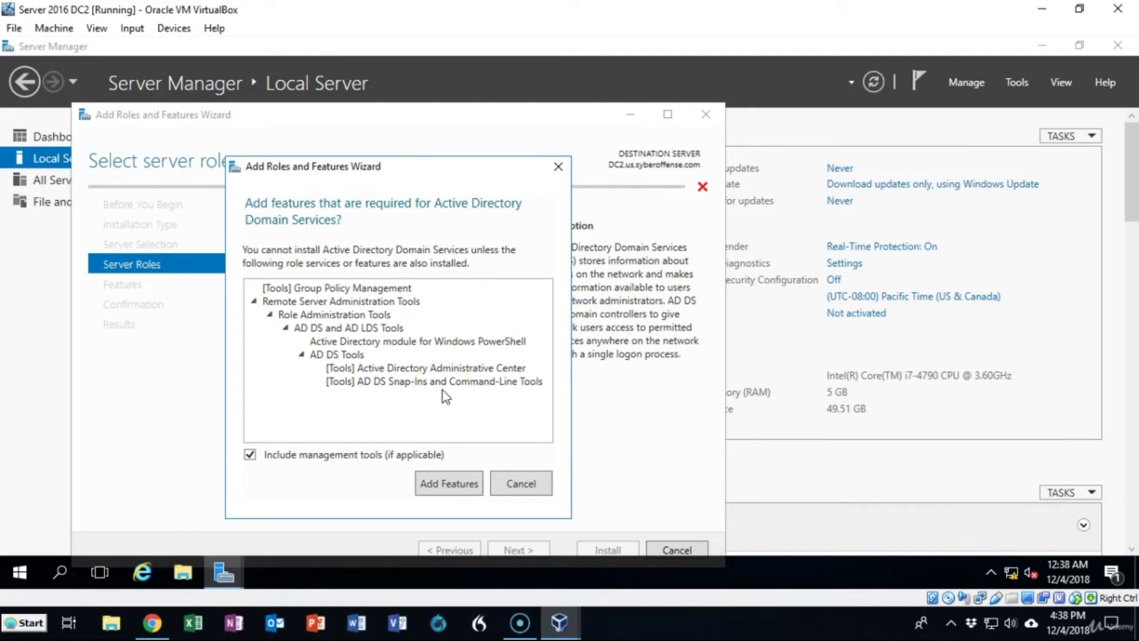
pyautogui.click(449, 482)
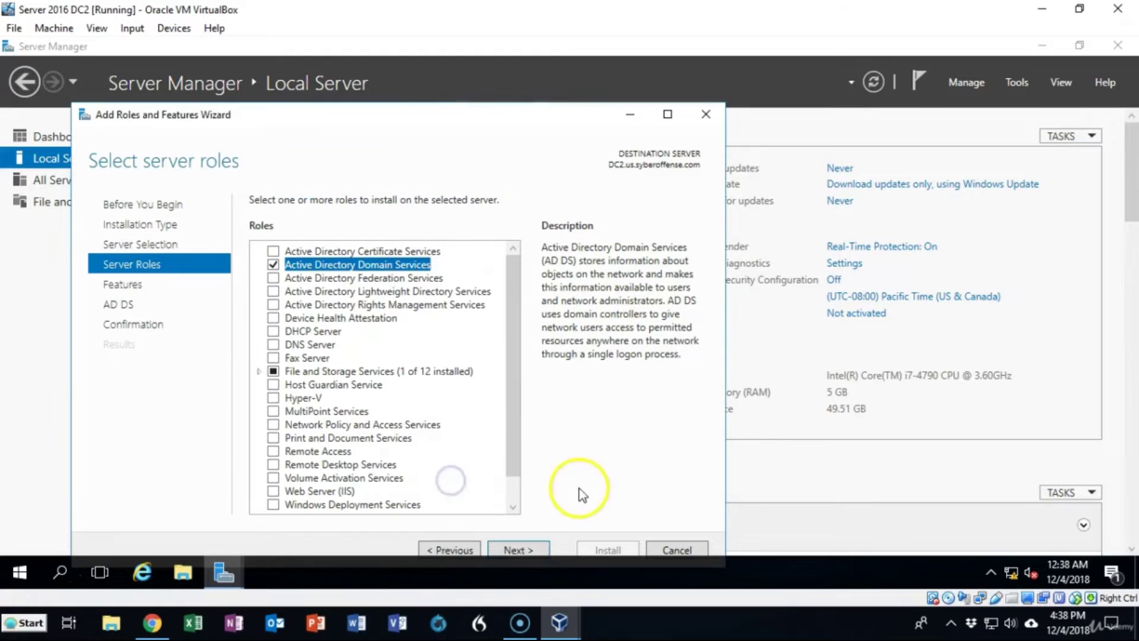
# - Accept the remaining defaults, install the Active Directory Domain Services role, and close the wizard once installation finishes
pyautogui.click(537, 549)
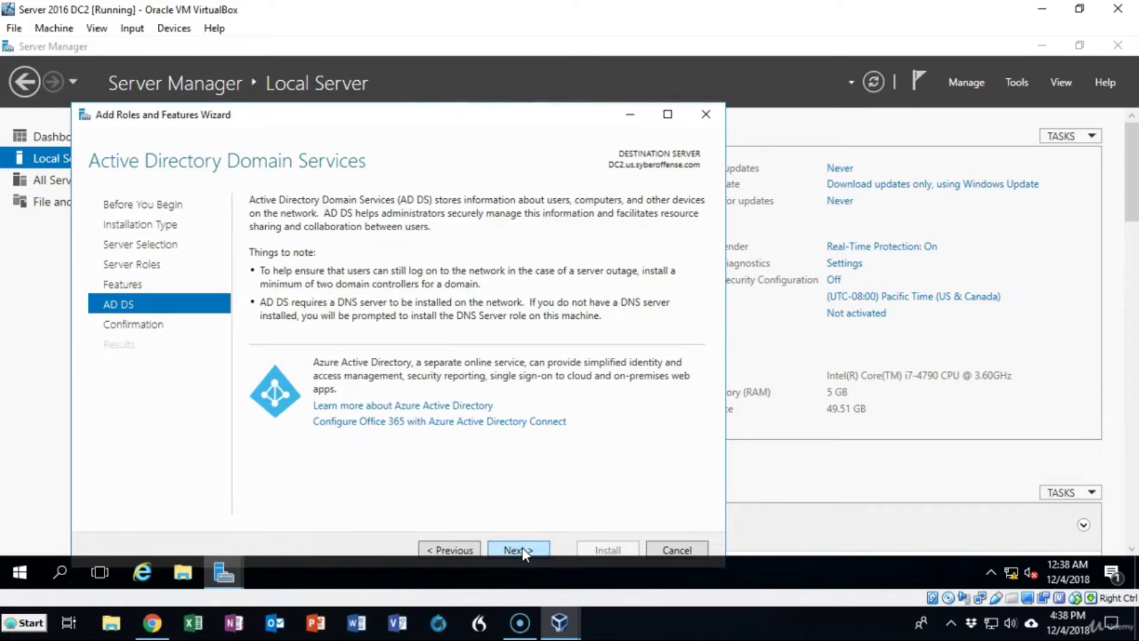
pyautogui.click(522, 548)
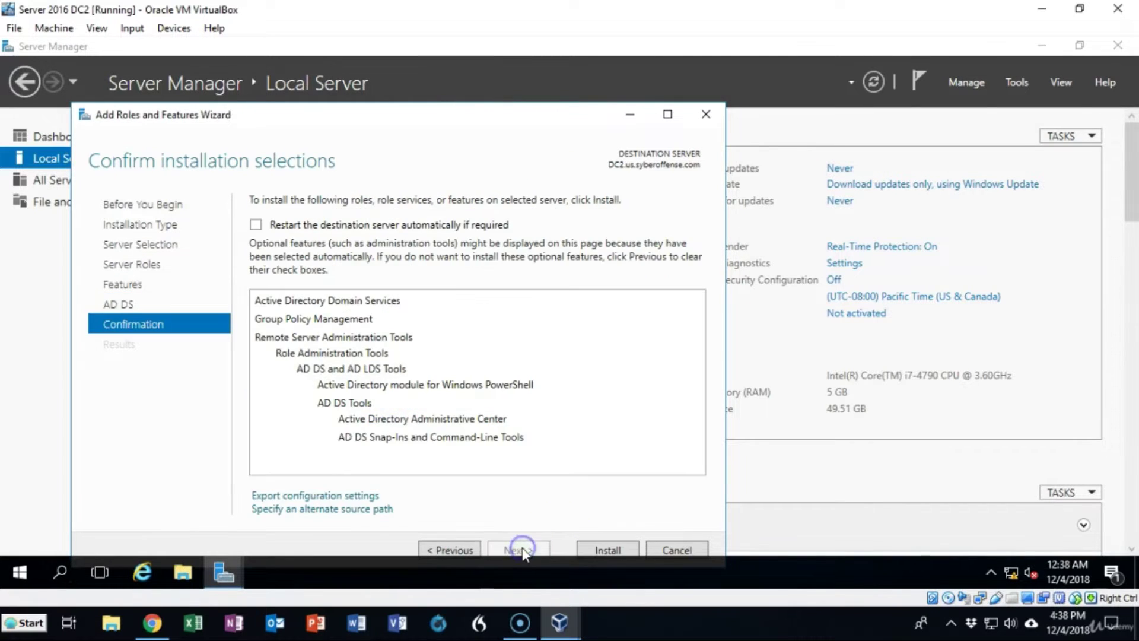
pyautogui.click(608, 550)
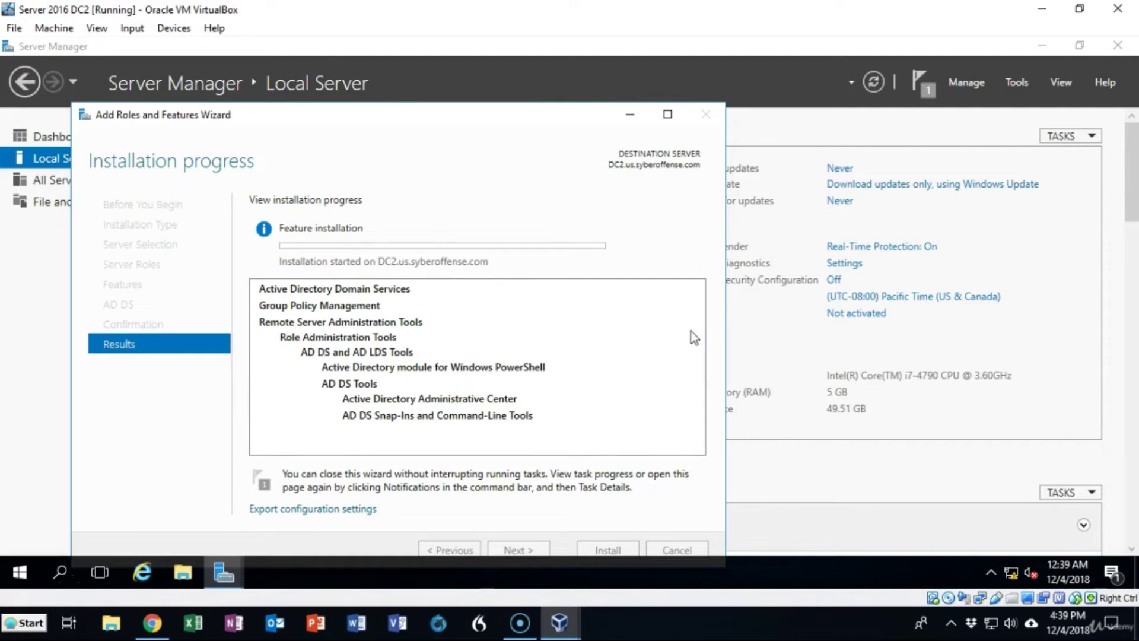
pyautogui.click(696, 323)
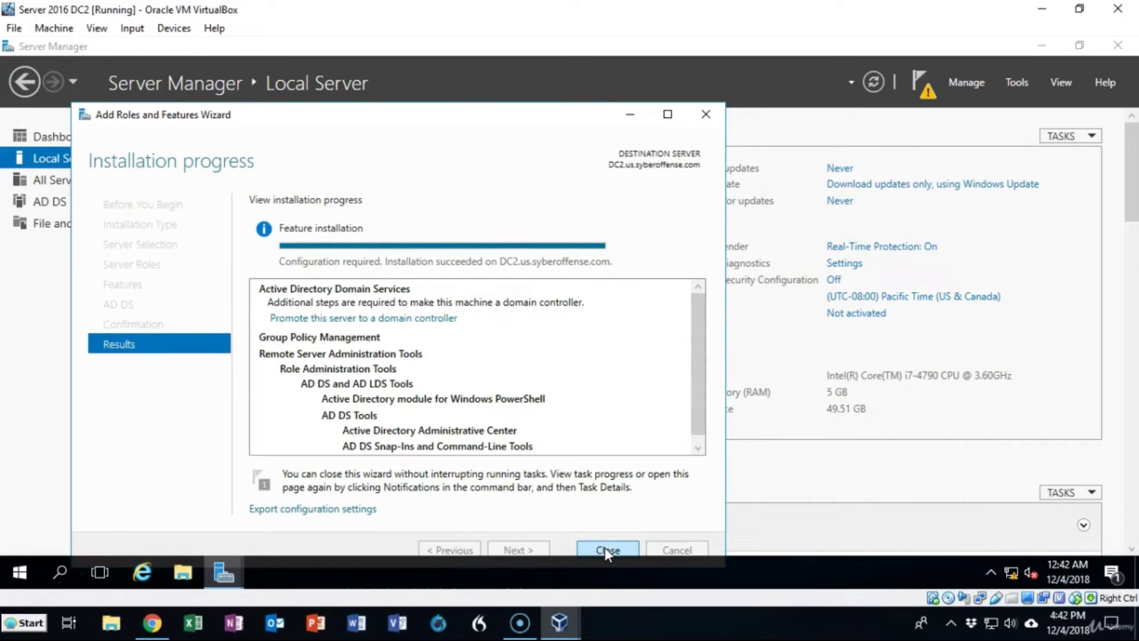
pyautogui.click(604, 547)
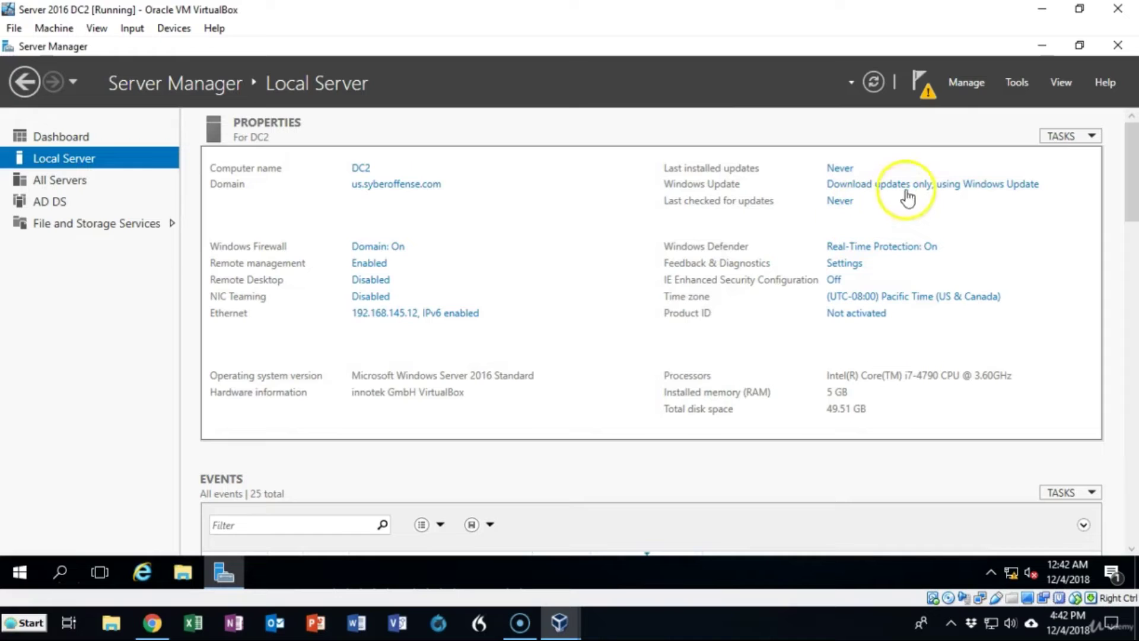
# - Start promoting the server to a domain controller, adding it to the existing domain us.syberoffense.com with the current administrator credentials
pyautogui.click(927, 94)
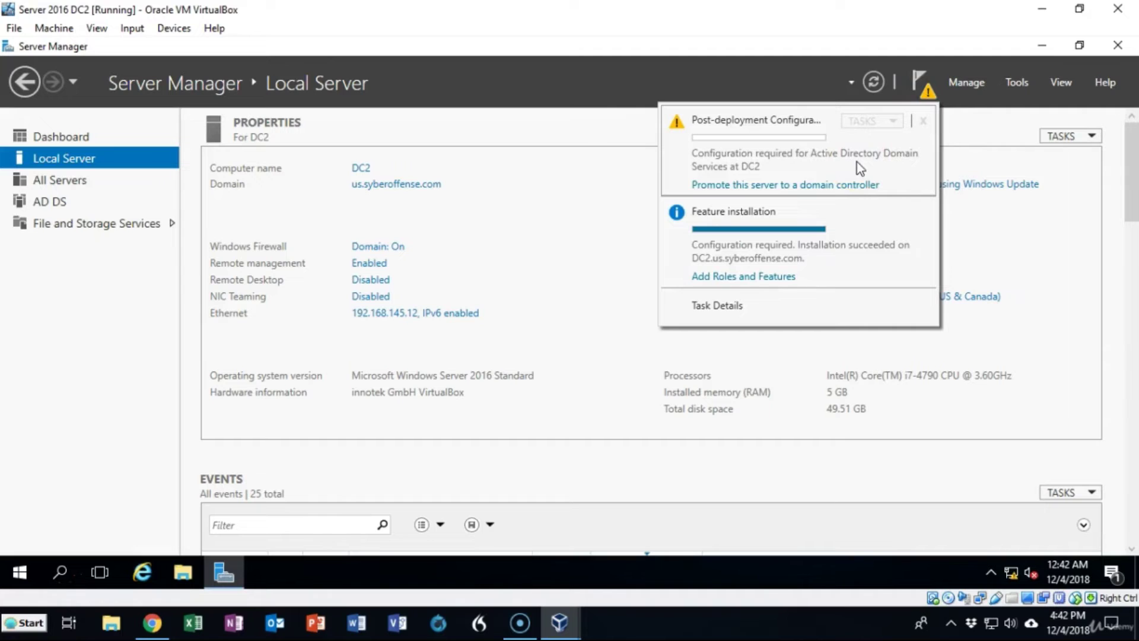
pyautogui.click(809, 186)
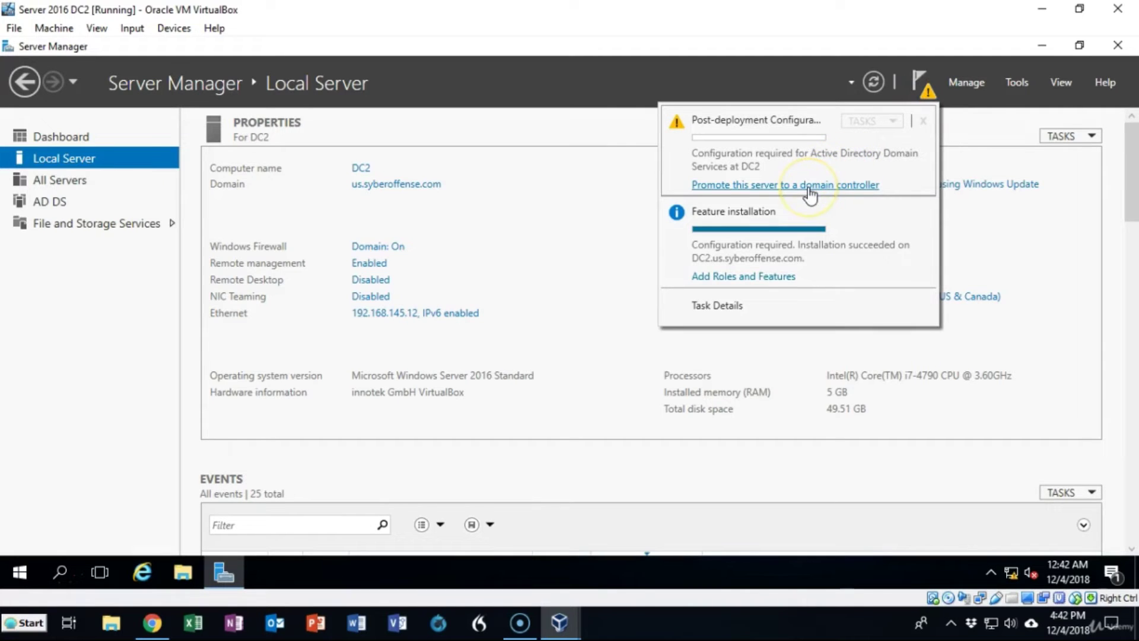
pyautogui.click(809, 186)
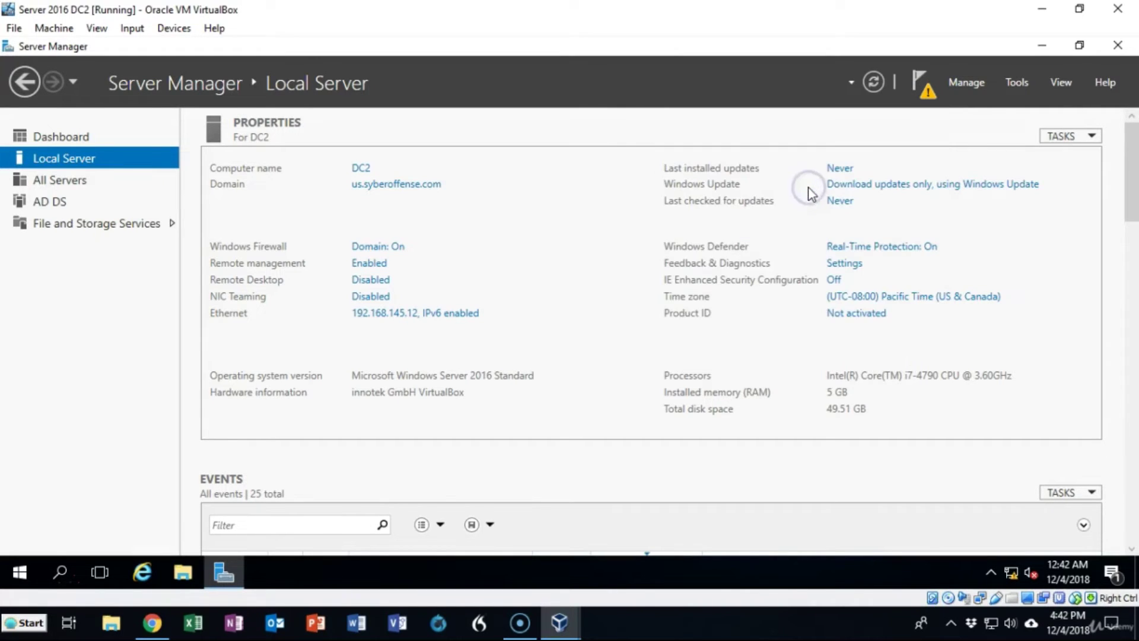
pyautogui.click(803, 195)
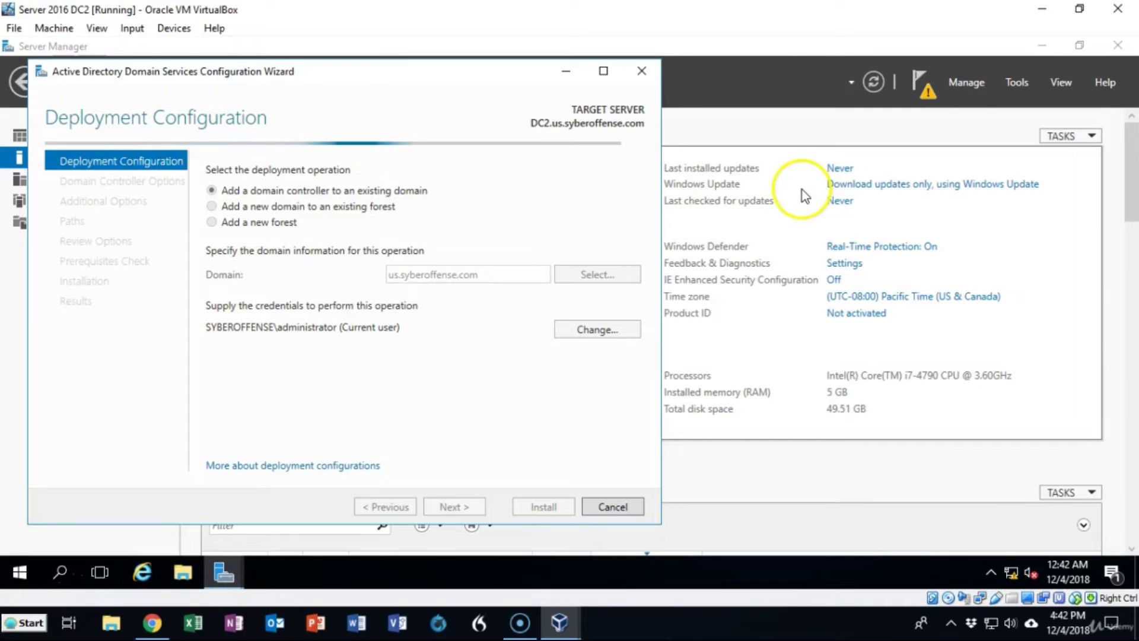
pyautogui.click(529, 192)
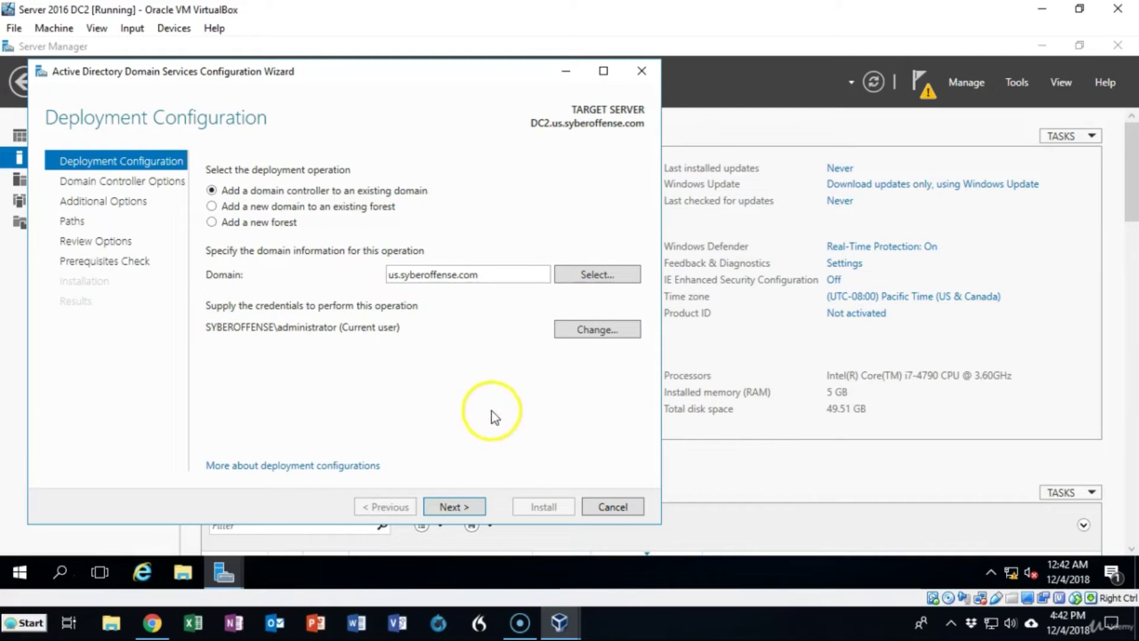
pyautogui.click(450, 507)
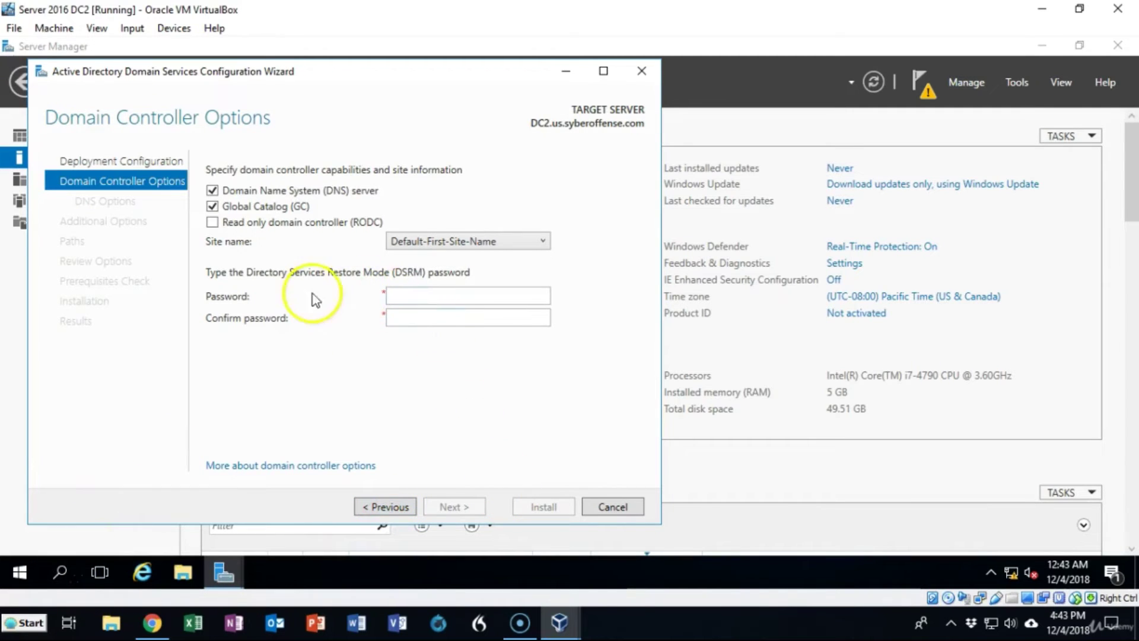
# - Enter and confirm the Directory Services Restore Mode password, and accept the default DNS and additional options, replicating from any domain controller
pyautogui.click(406, 295)
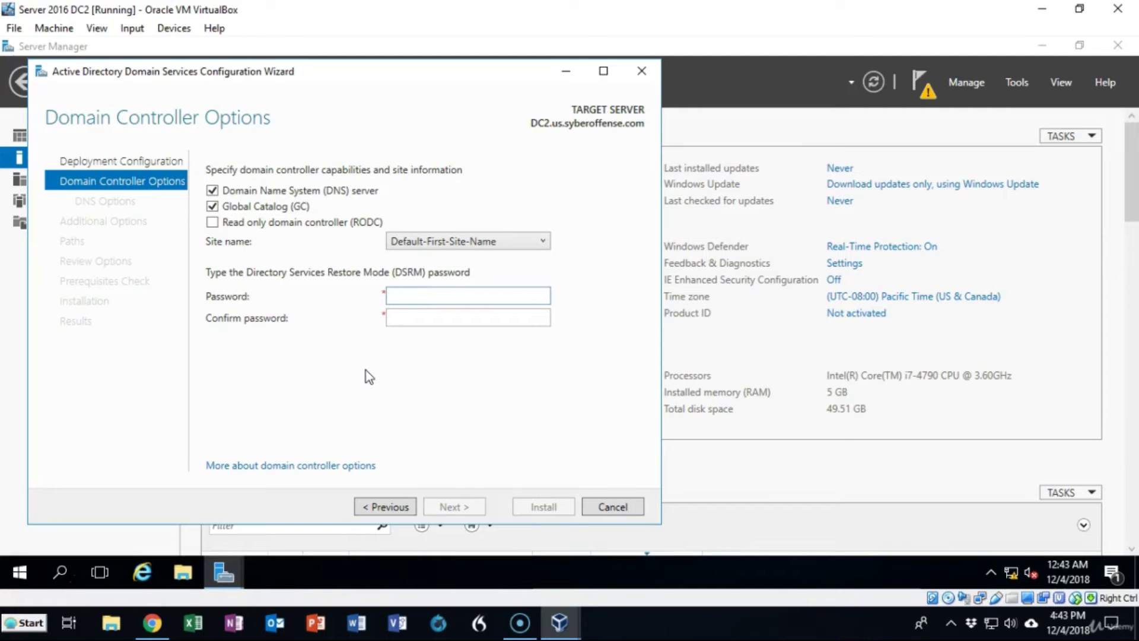
pyautogui.click(118, 495)
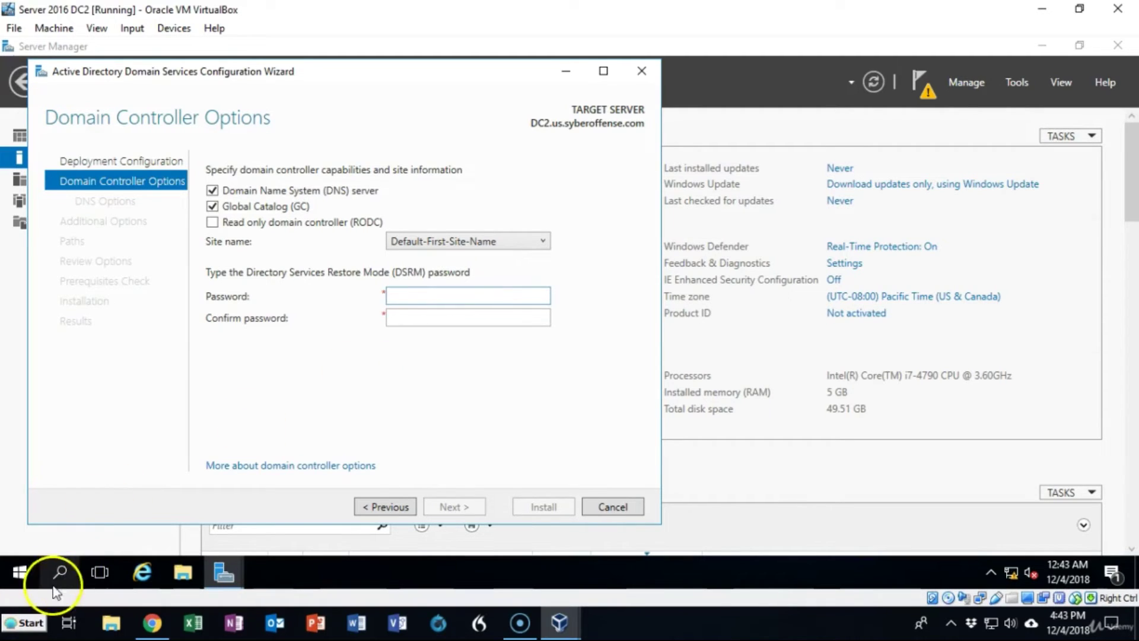
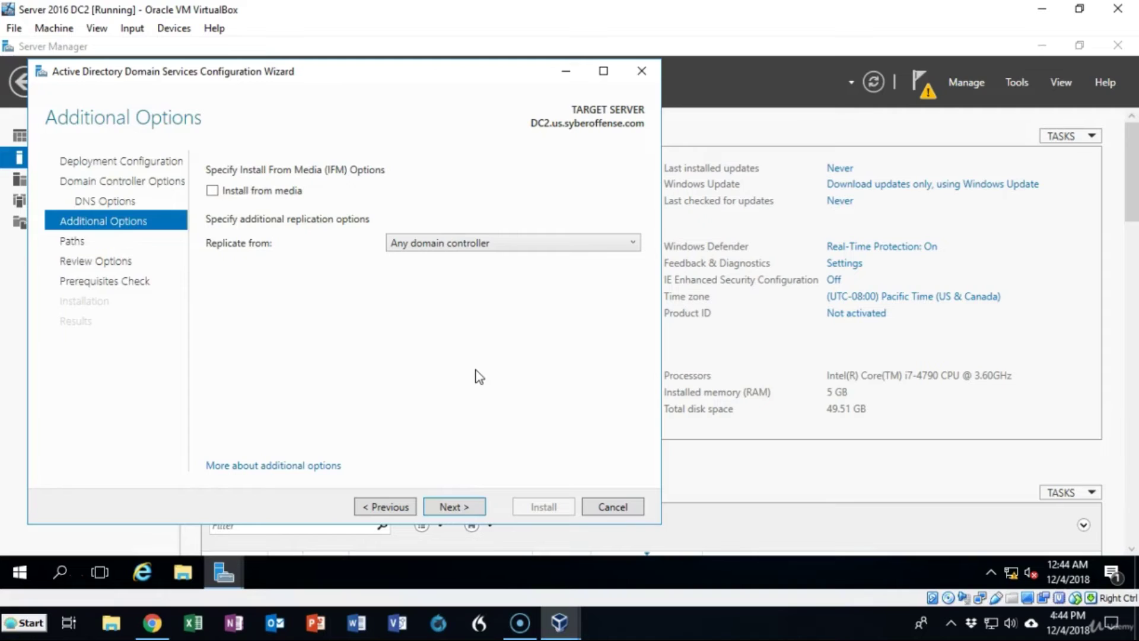
pyautogui.click(319, 352)
pyautogui.click(454, 506)
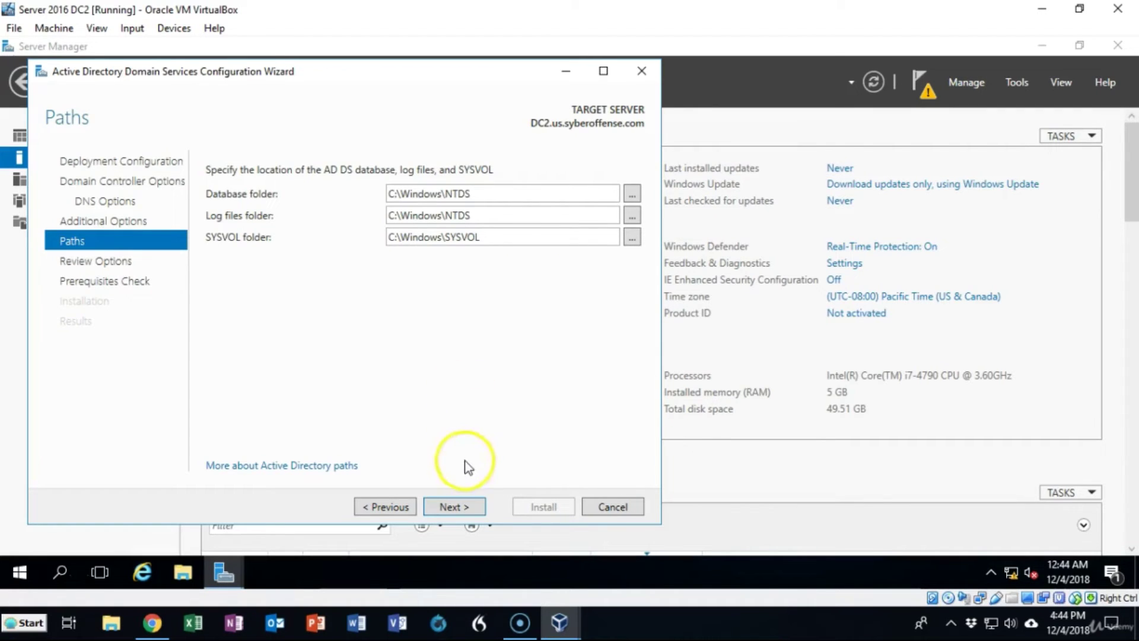
# - Accept the default AD DS folder paths and reviewed options, install after the prerequisites check, and dismiss the restart notice
pyautogui.click(448, 506)
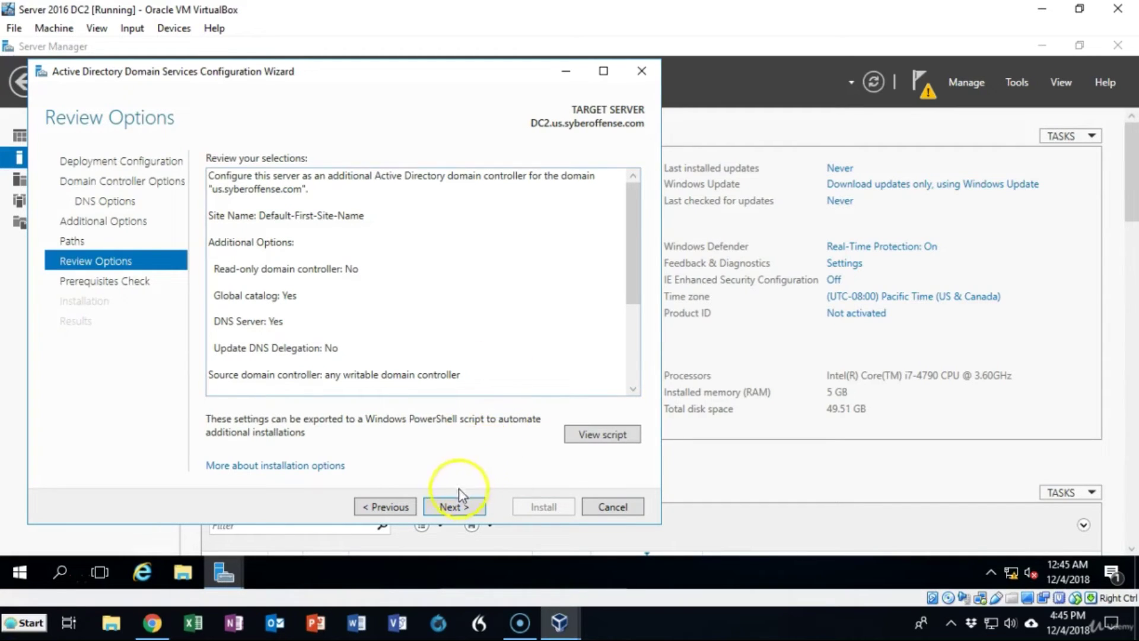
pyautogui.click(444, 507)
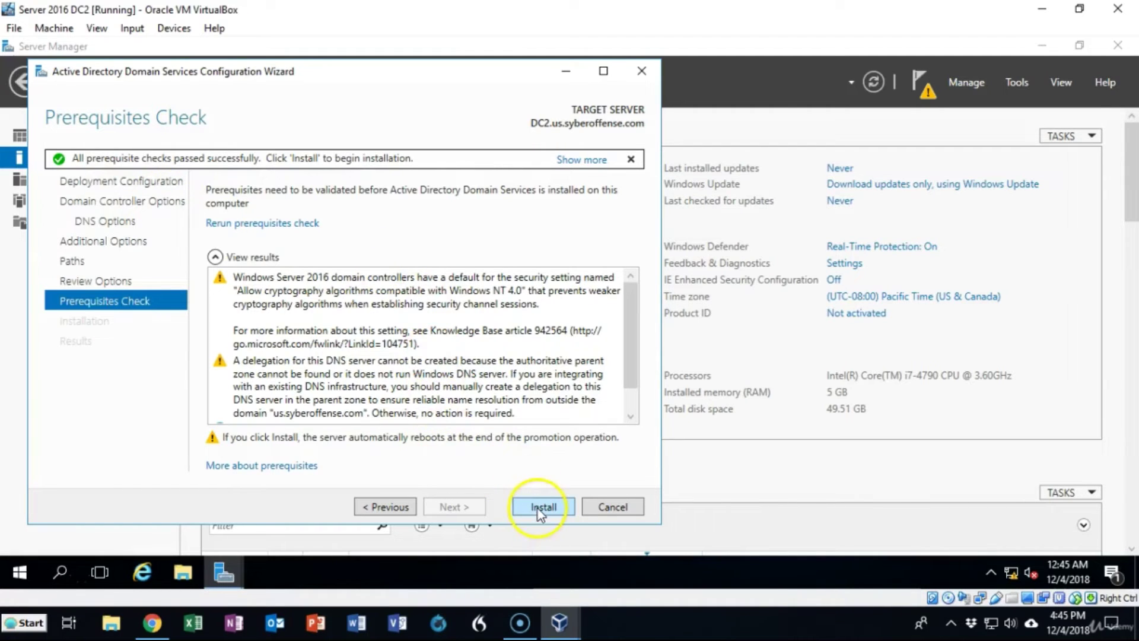
pyautogui.moveTo(624, 330); pyautogui.dragTo(625, 385)
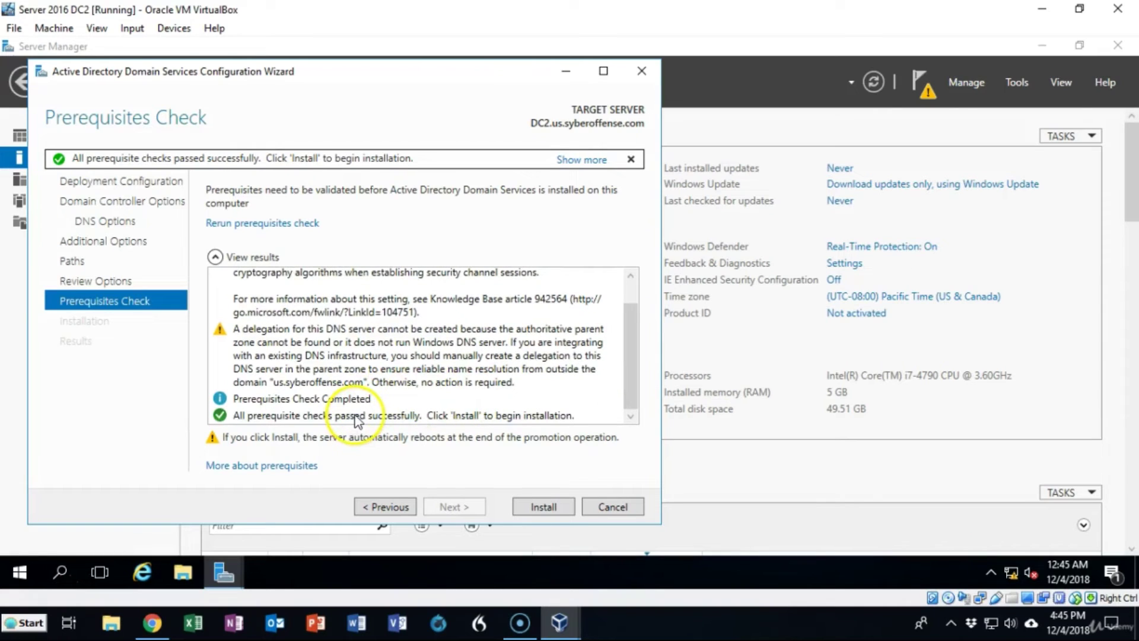
pyautogui.click(542, 508)
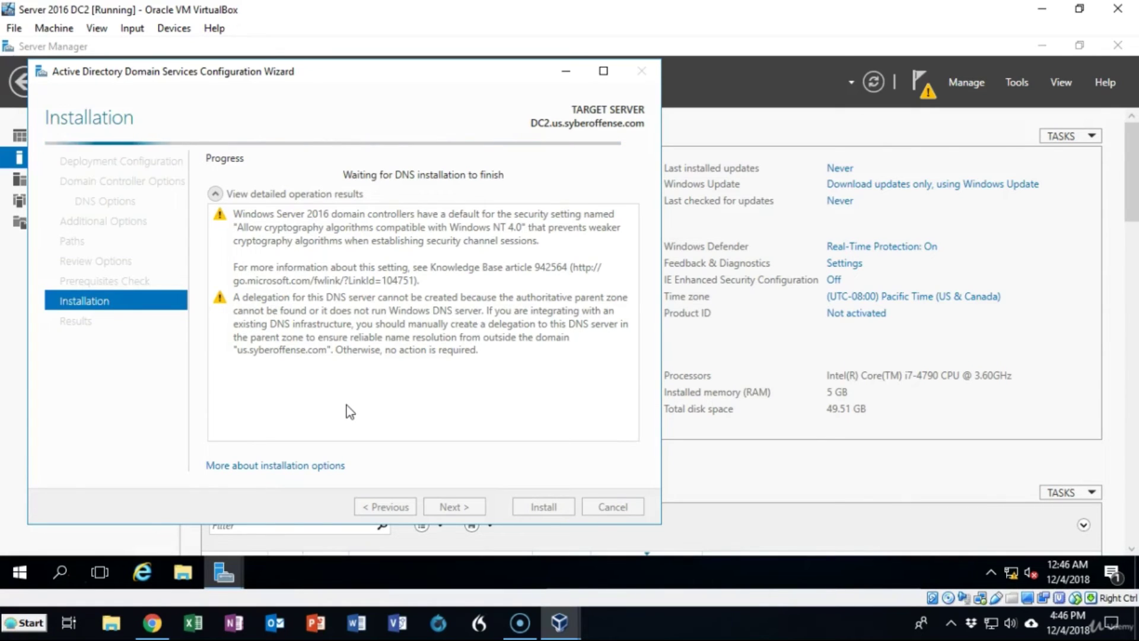
pyautogui.click(33, 575)
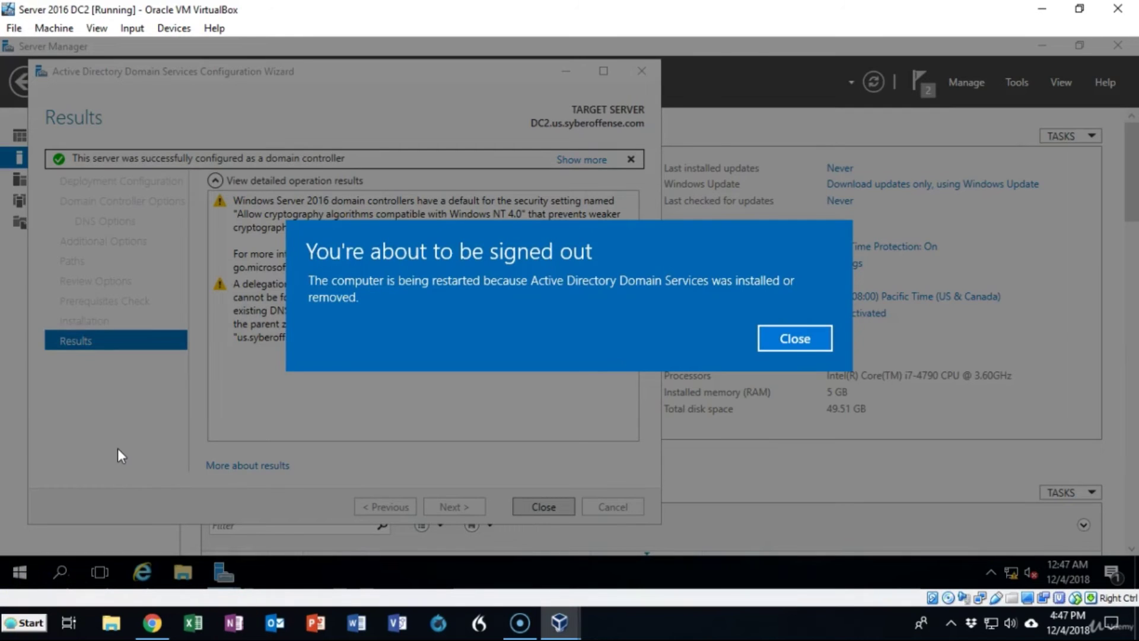
pyautogui.click(801, 336)
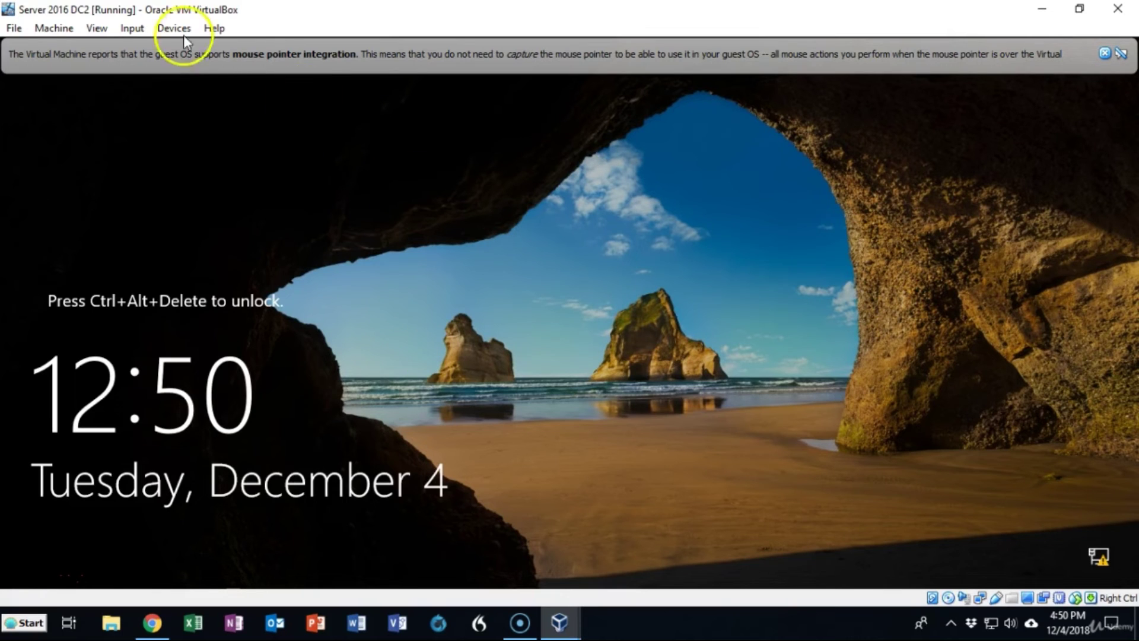
# - Unlock the restarted DC2 virtual machine and sign in as SYBEROFFENSE\administrator with the account password
pyautogui.click(140, 27)
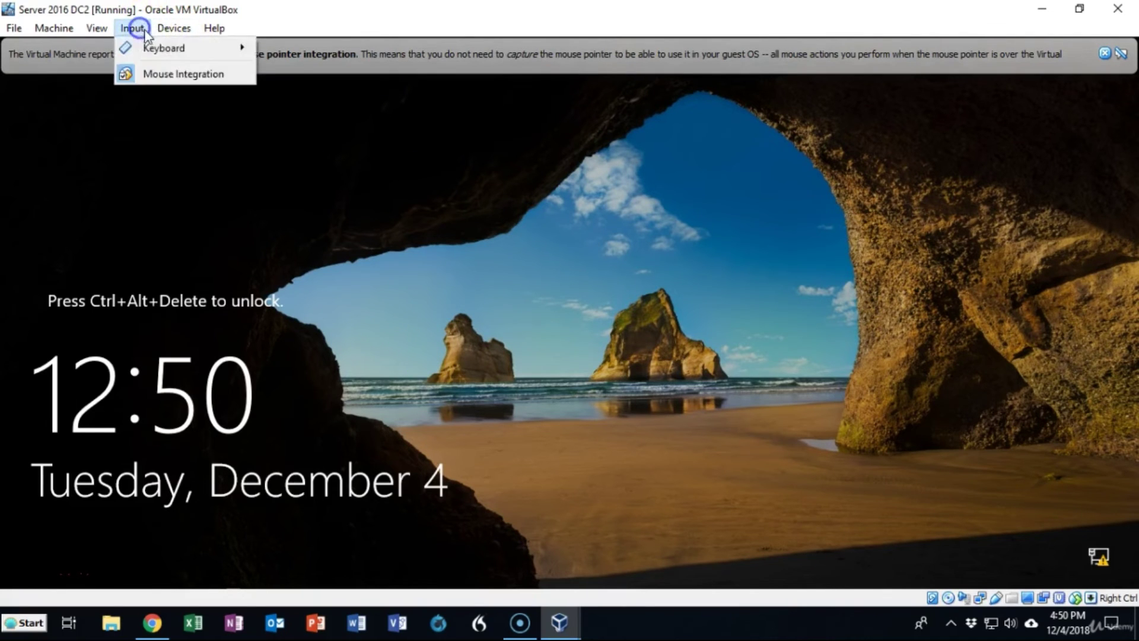
pyautogui.moveTo(203, 47)
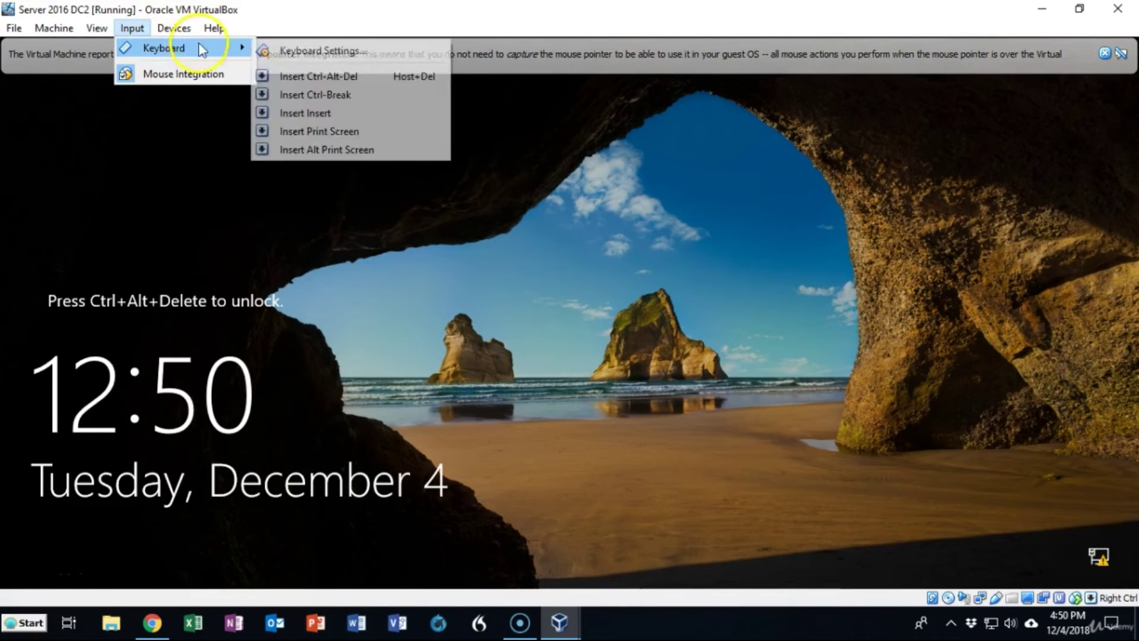
pyautogui.click(350, 76)
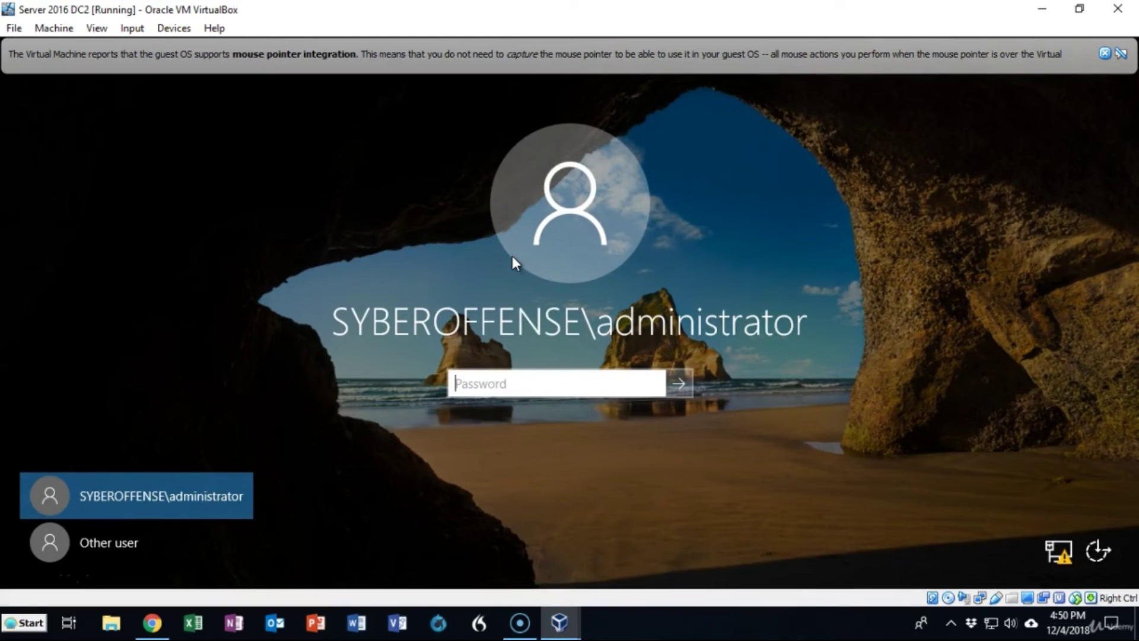
pyautogui.click(474, 383)
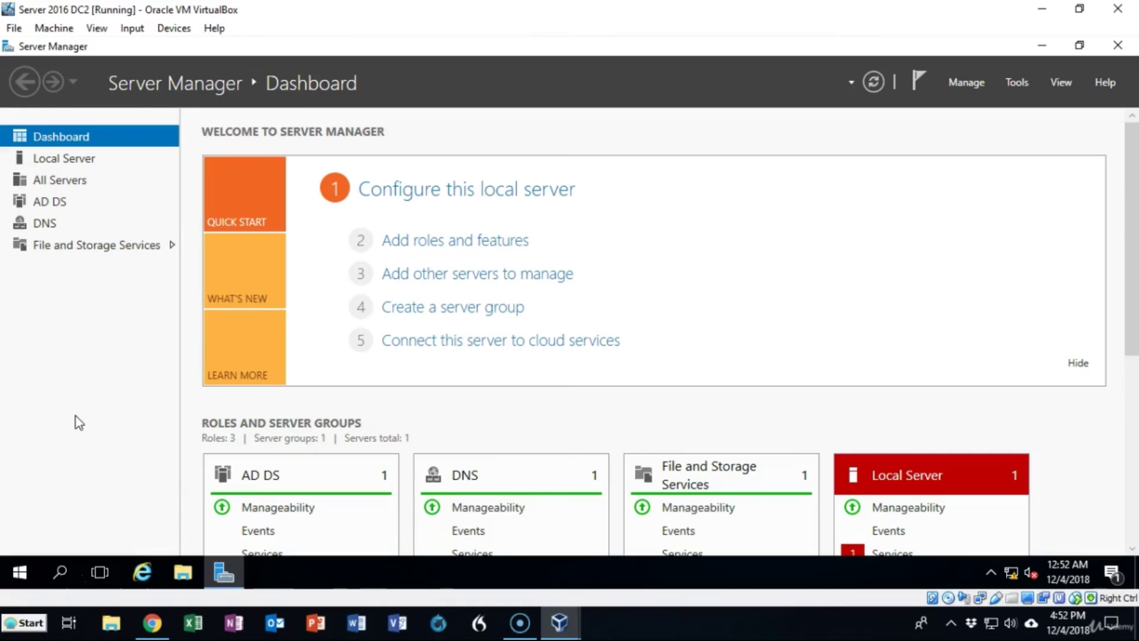
# - Find servercore in Active Directory and add ServerCore to the servers managed from DC2
pyautogui.click(106, 381)
pyautogui.click(61, 183)
pyautogui.click(90, 188)
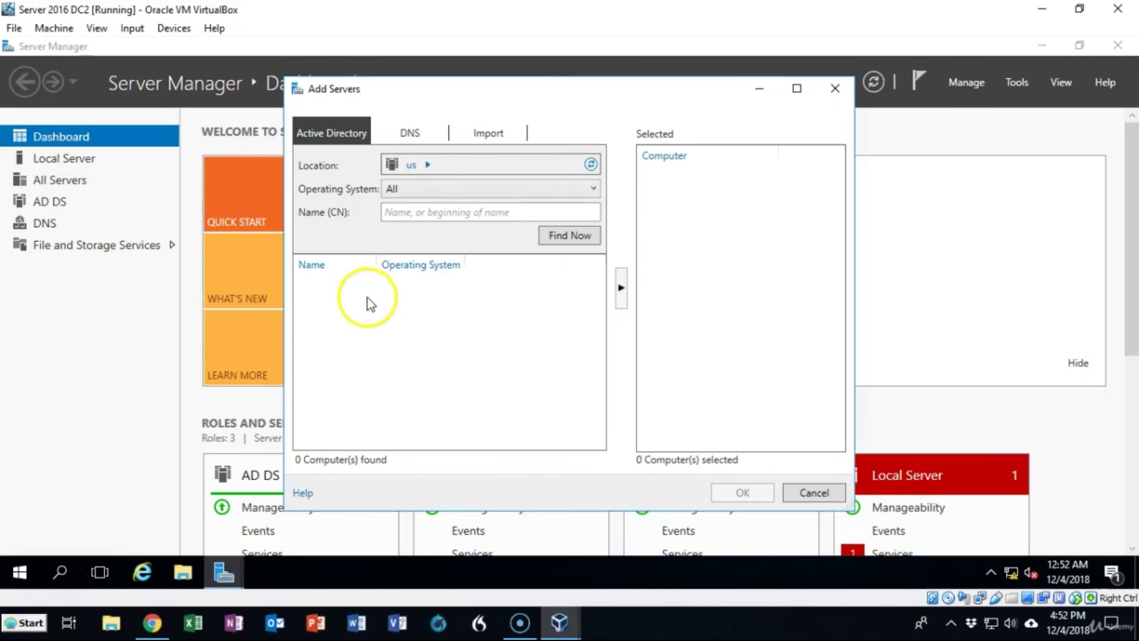
pyautogui.click(410, 214)
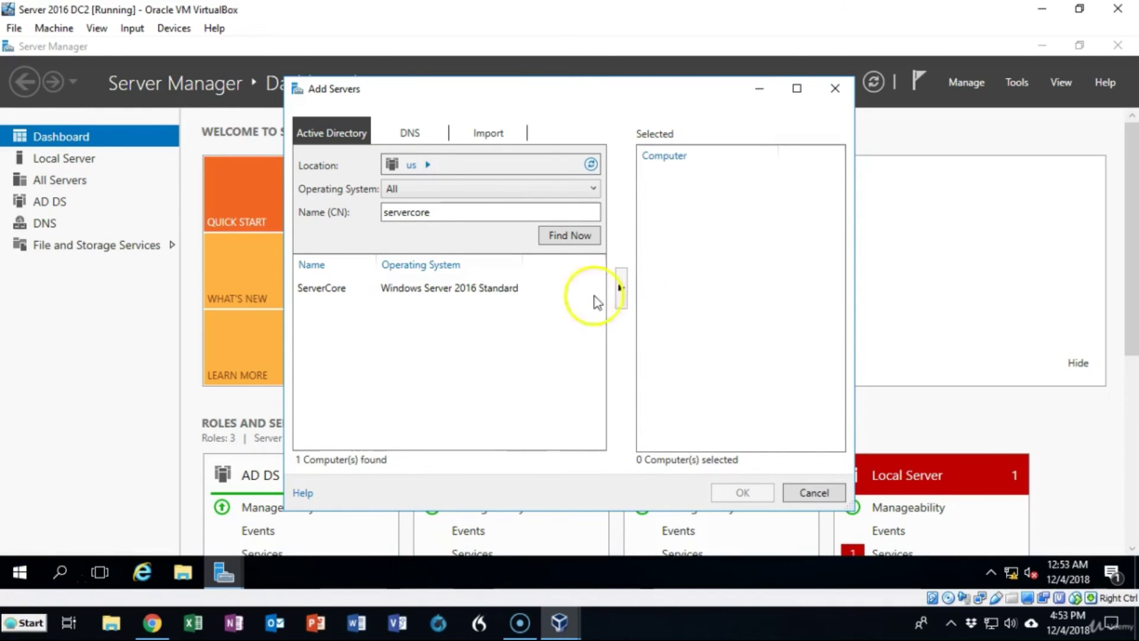
pyautogui.click(487, 286)
pyautogui.click(620, 287)
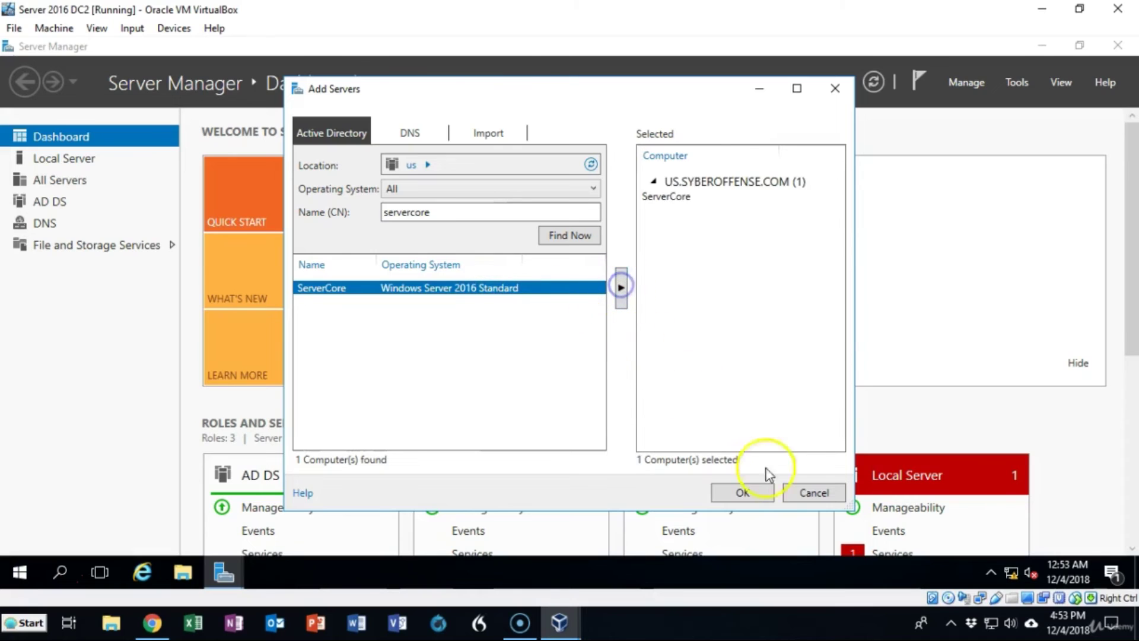
pyautogui.click(744, 493)
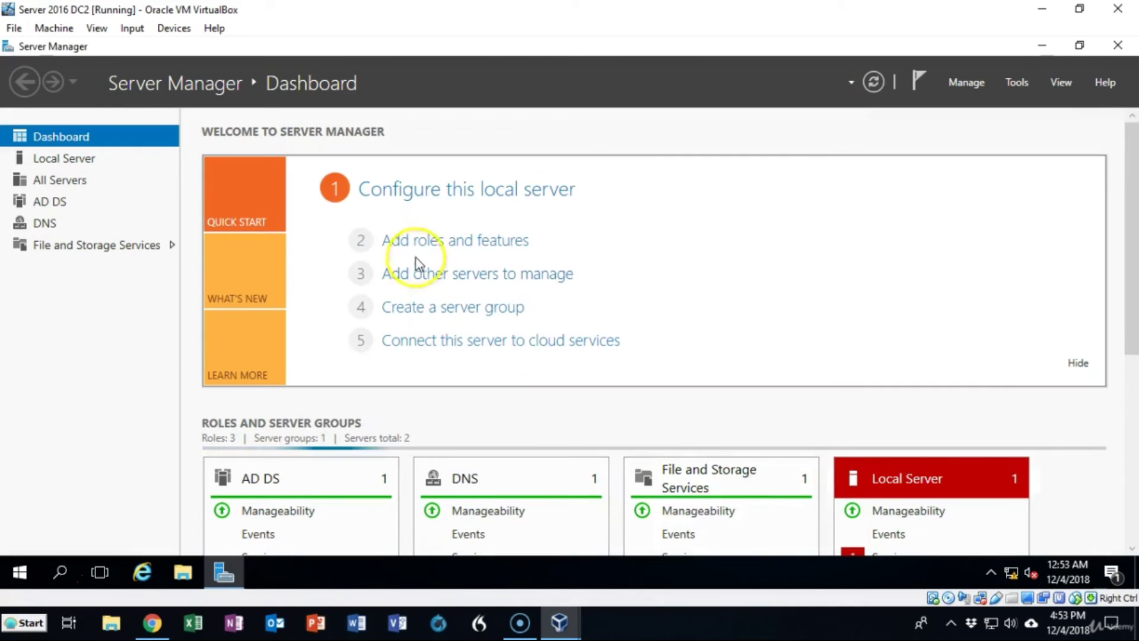
# - Find dc1 in Active Directory and add DC1 to the servers managed from DC2
pyautogui.rightClick(79, 180)
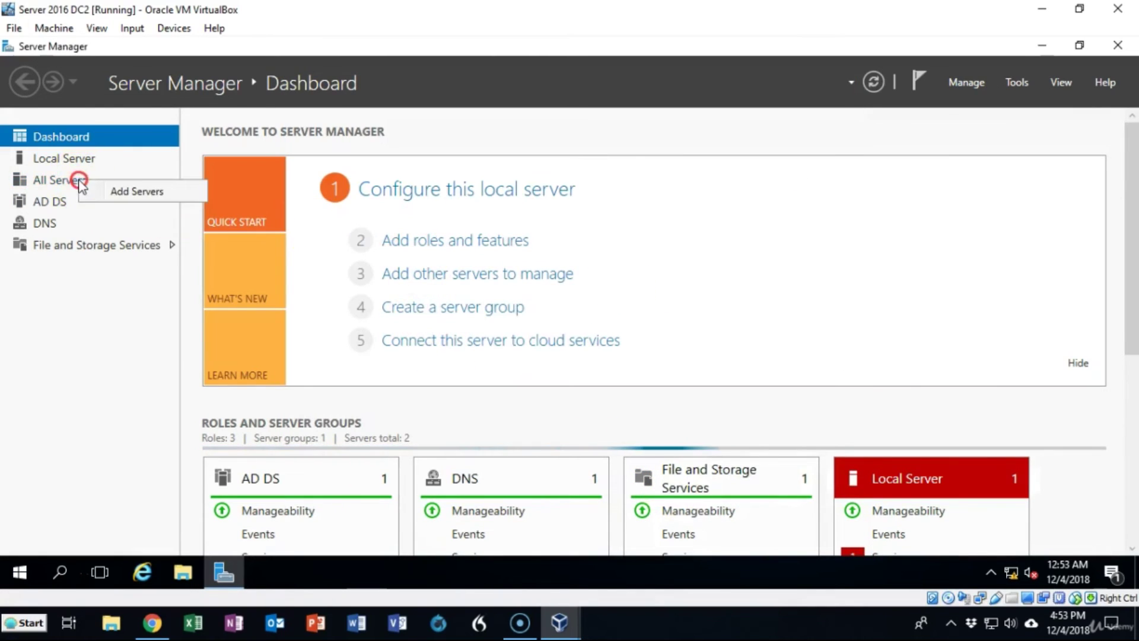
pyautogui.click(106, 188)
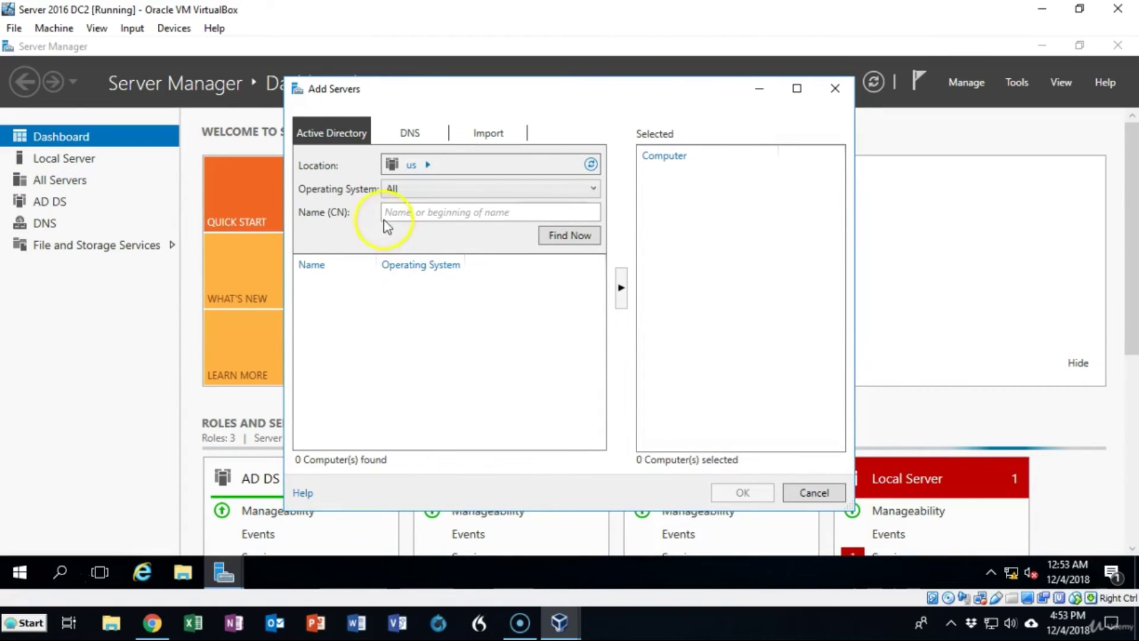
pyautogui.click(402, 211)
pyautogui.write('dc1')
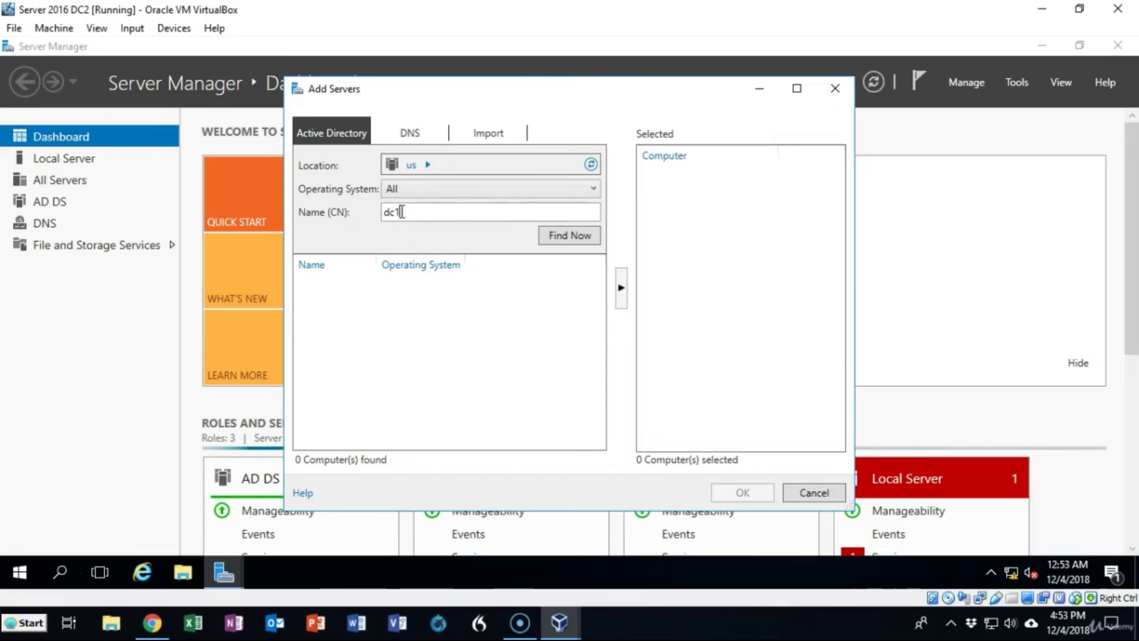
pyautogui.click(551, 237)
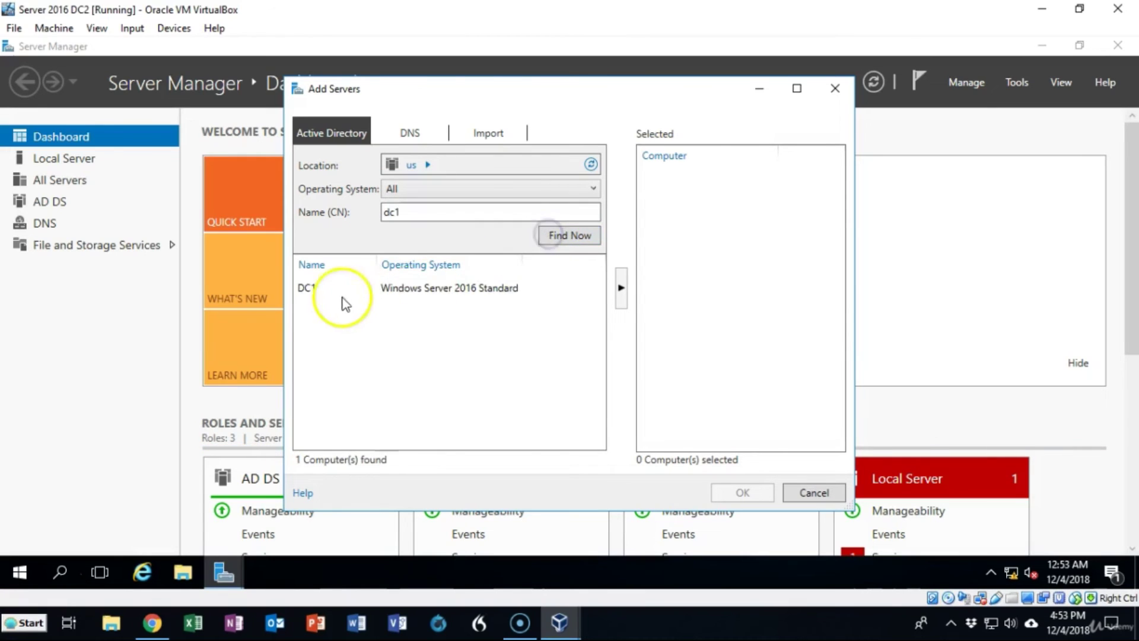
pyautogui.click(395, 289)
pyautogui.click(620, 288)
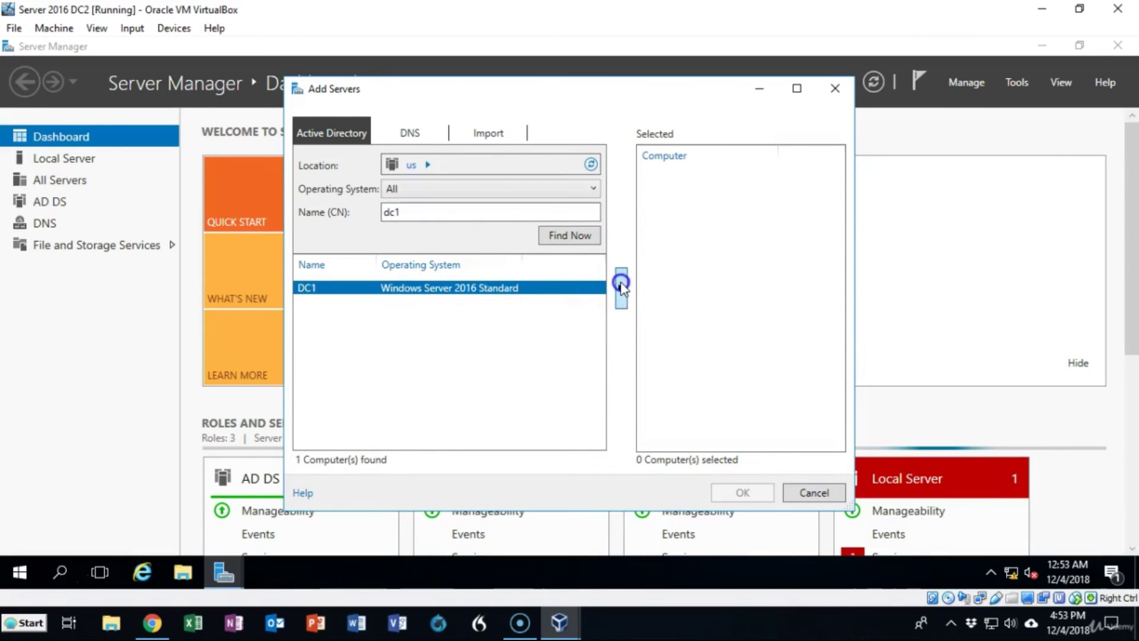
pyautogui.click(740, 492)
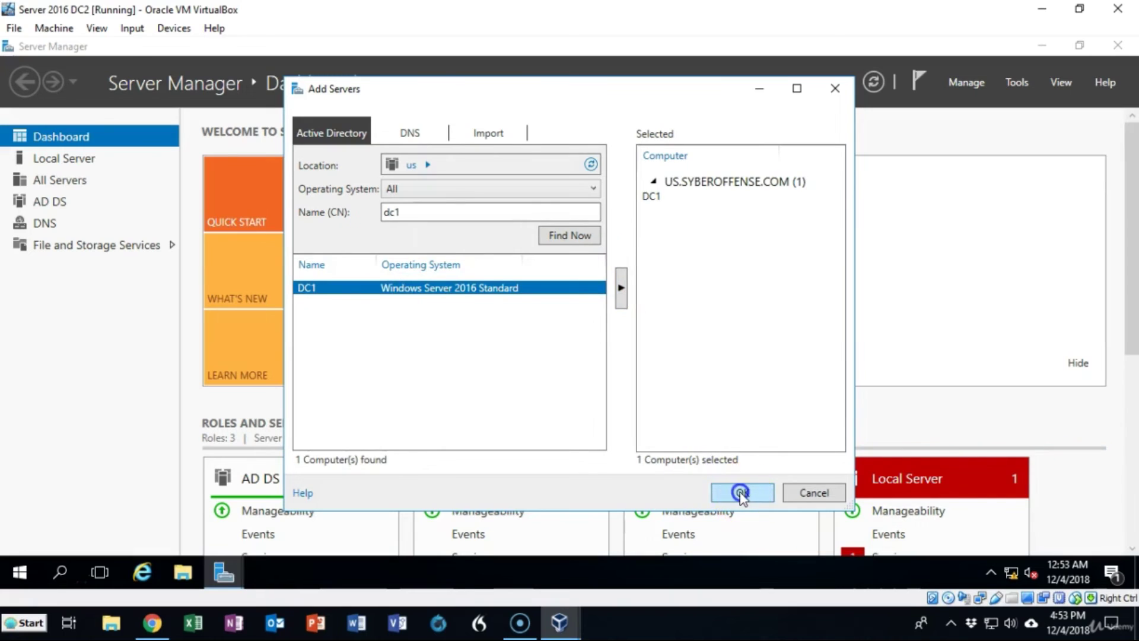
# - Show all managed servers, switch to DNS Manager, and open the properties of the us.syberoffense.com forward lookup zone on DC2
pyautogui.click(74, 181)
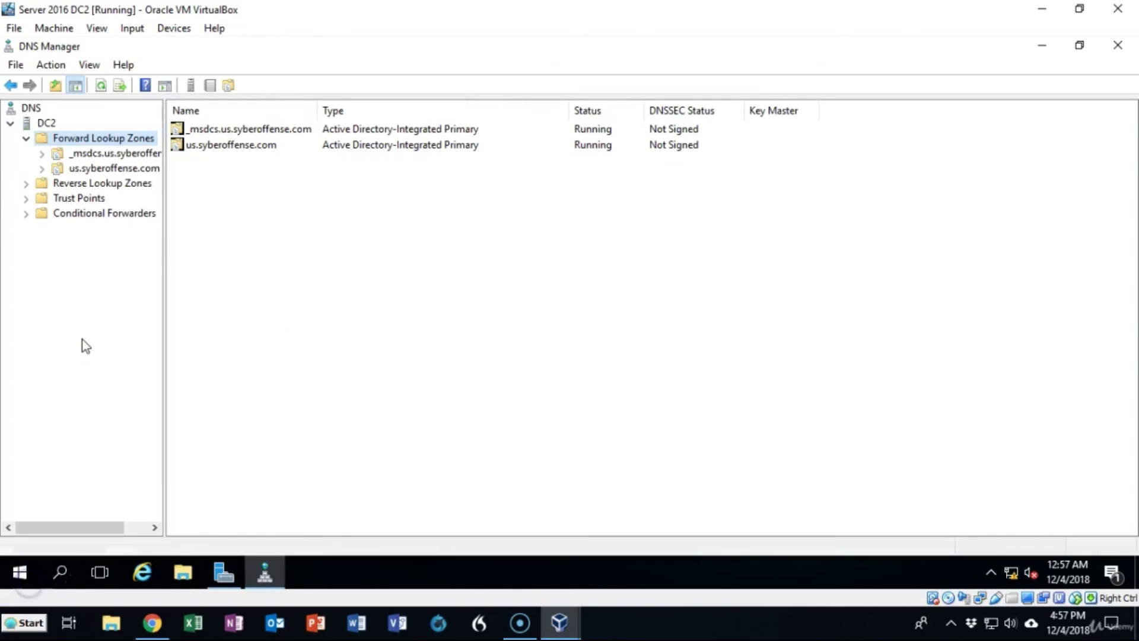
pyautogui.rightClick(119, 171)
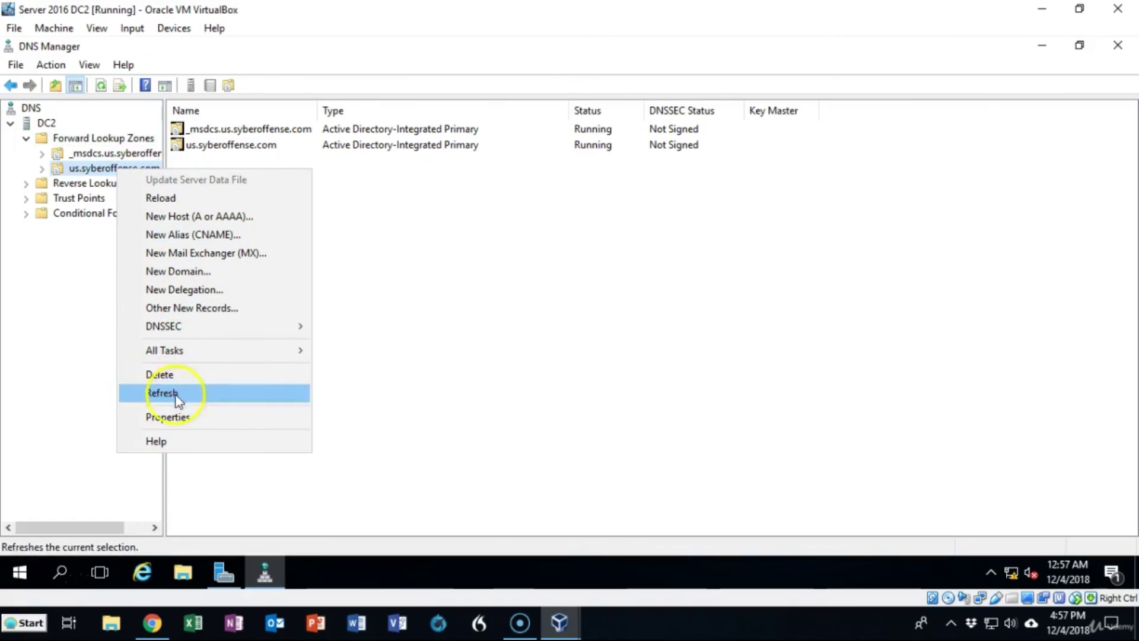
pyautogui.click(172, 417)
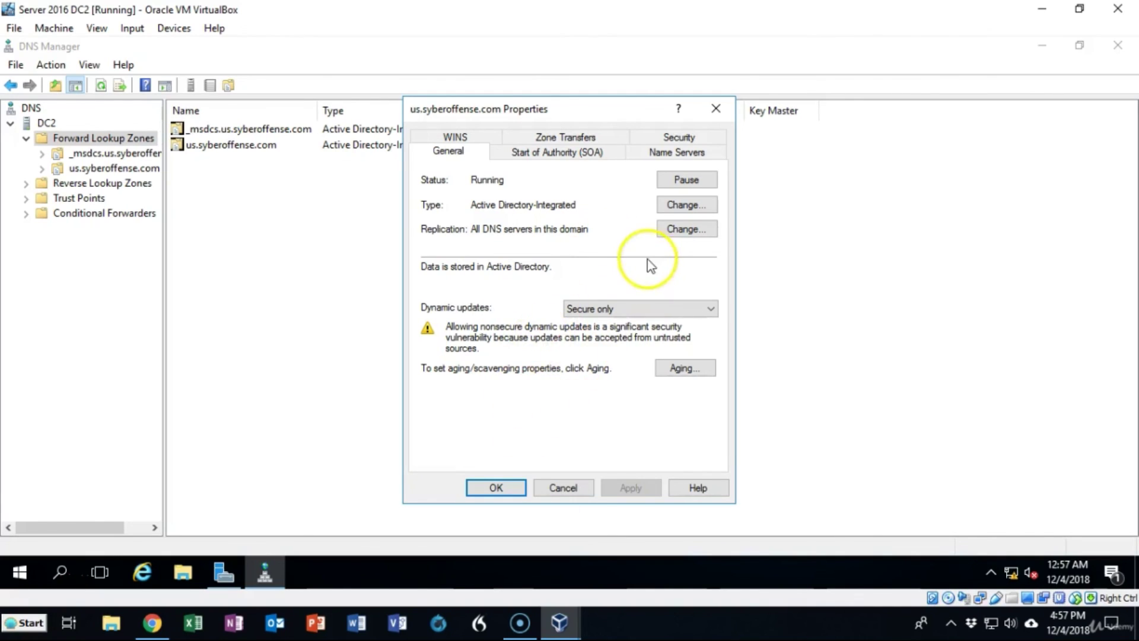
# - Try to change the us.syberoffense.com zone type to Secondary zone, decline removing its Active Directory integration, and cancel the change
pyautogui.click(687, 205)
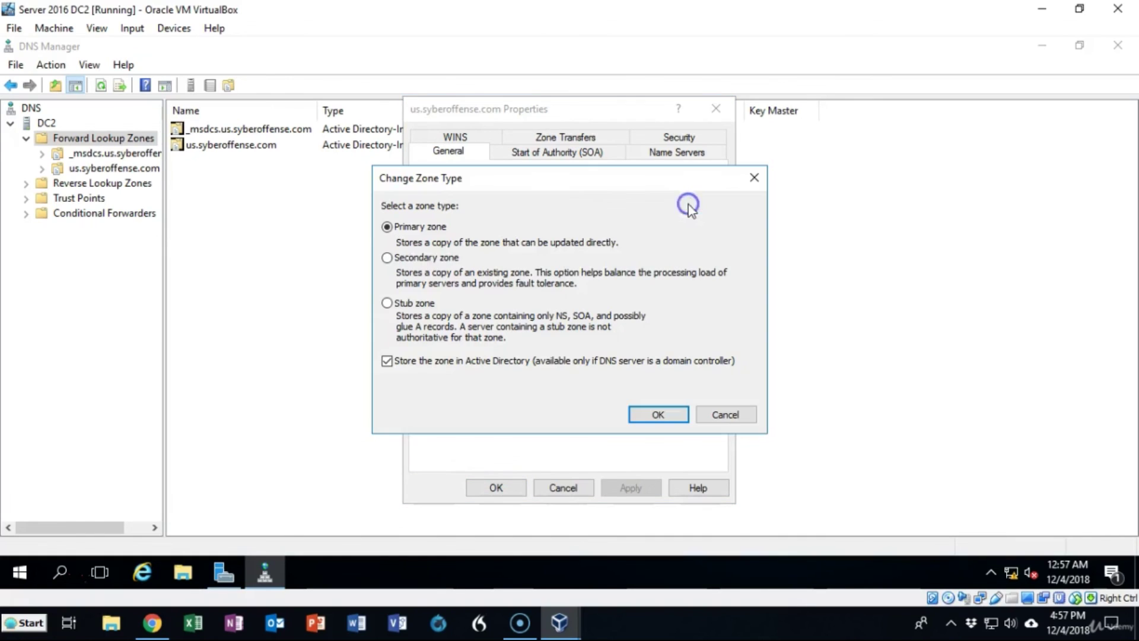
pyautogui.click(387, 257)
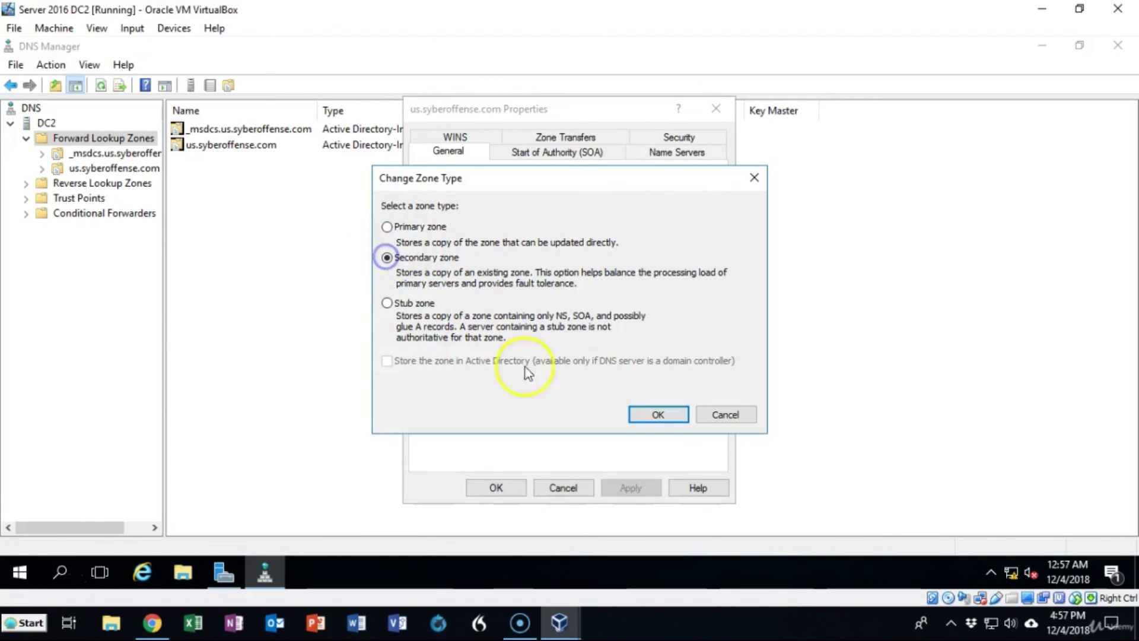
pyautogui.click(656, 416)
pyautogui.click(687, 372)
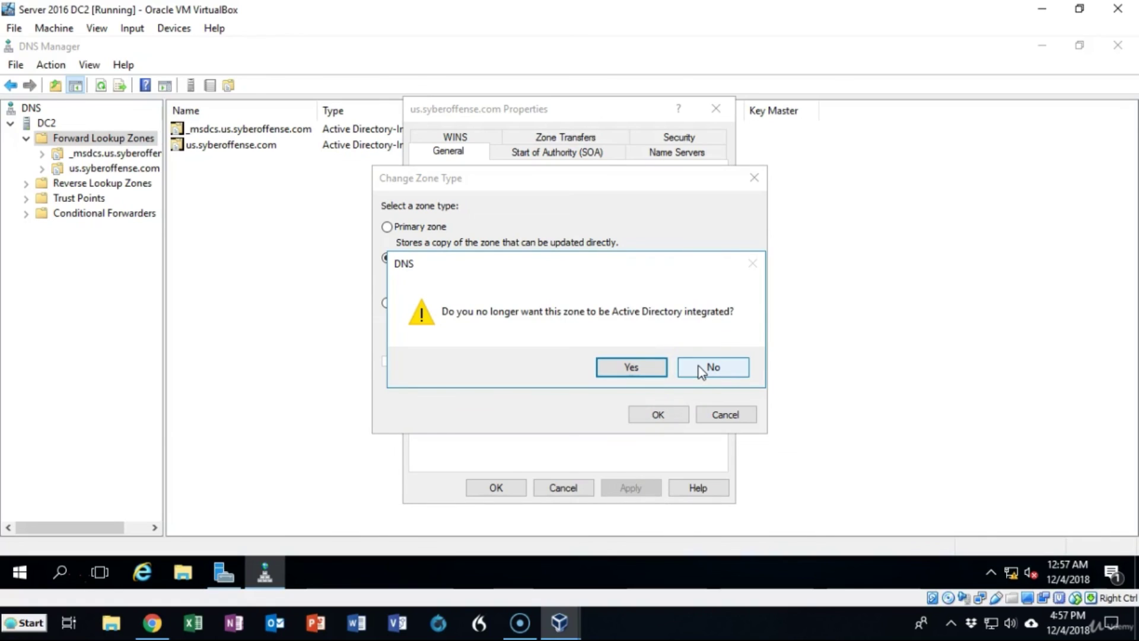
pyautogui.click(707, 368)
pyautogui.click(717, 413)
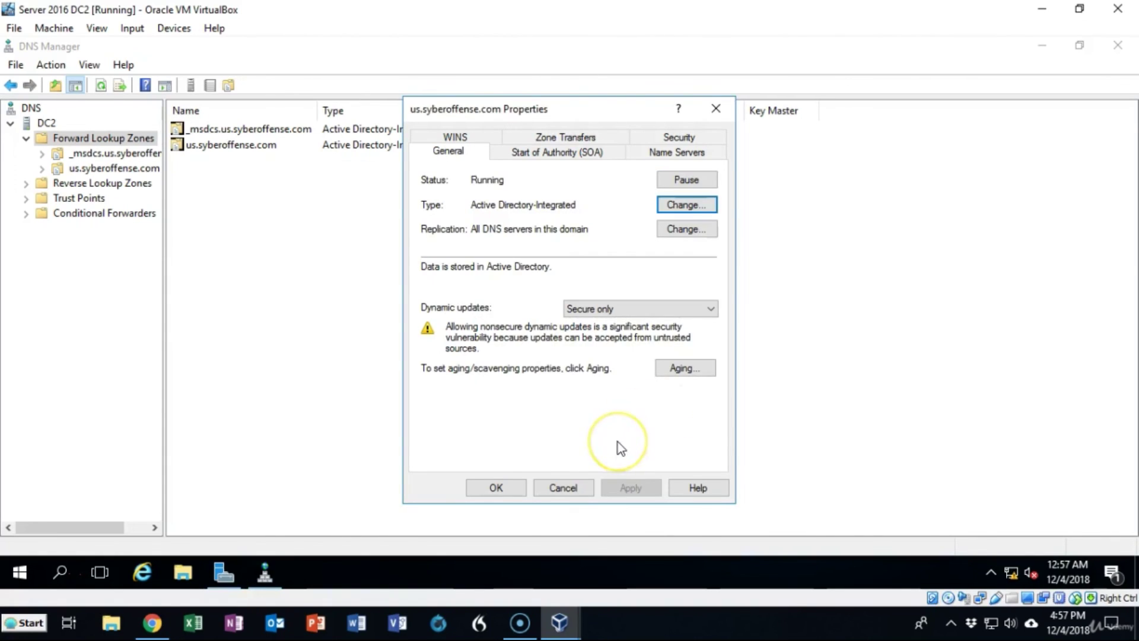